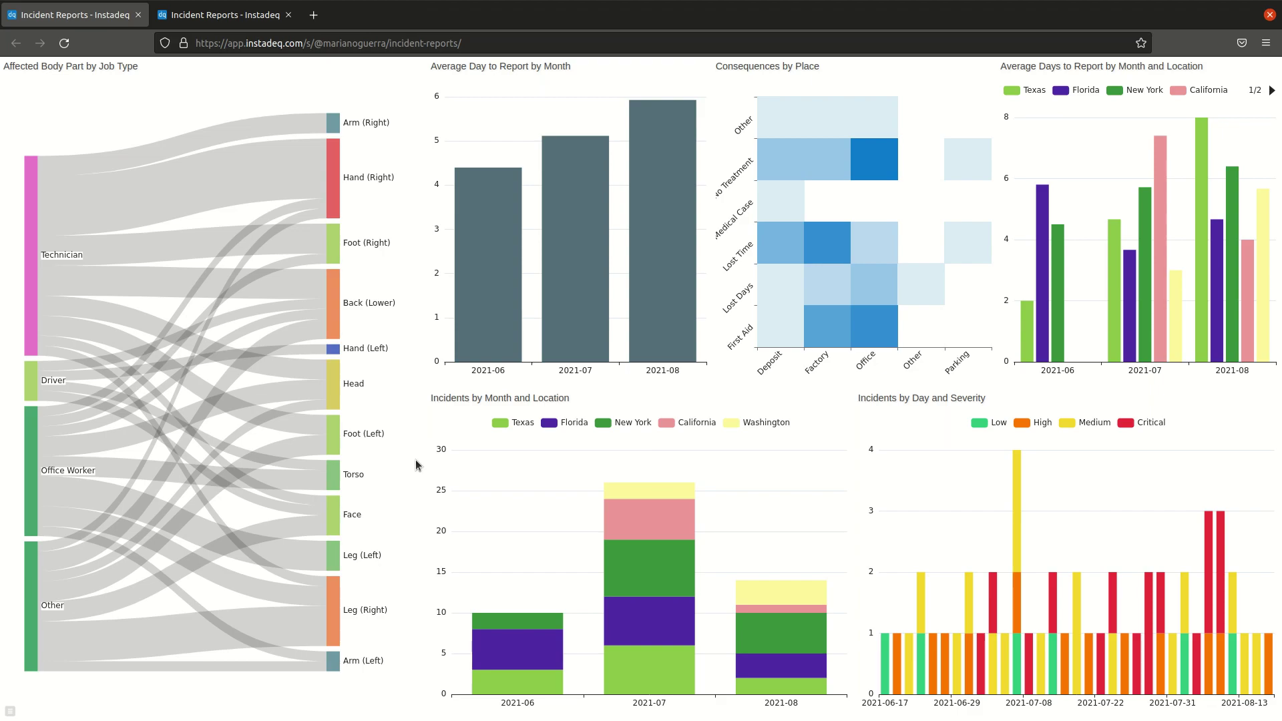
# Step: Switch to the Instadeq tab showing the Incident Reports dashboard editor
pyautogui.click(212, 15)
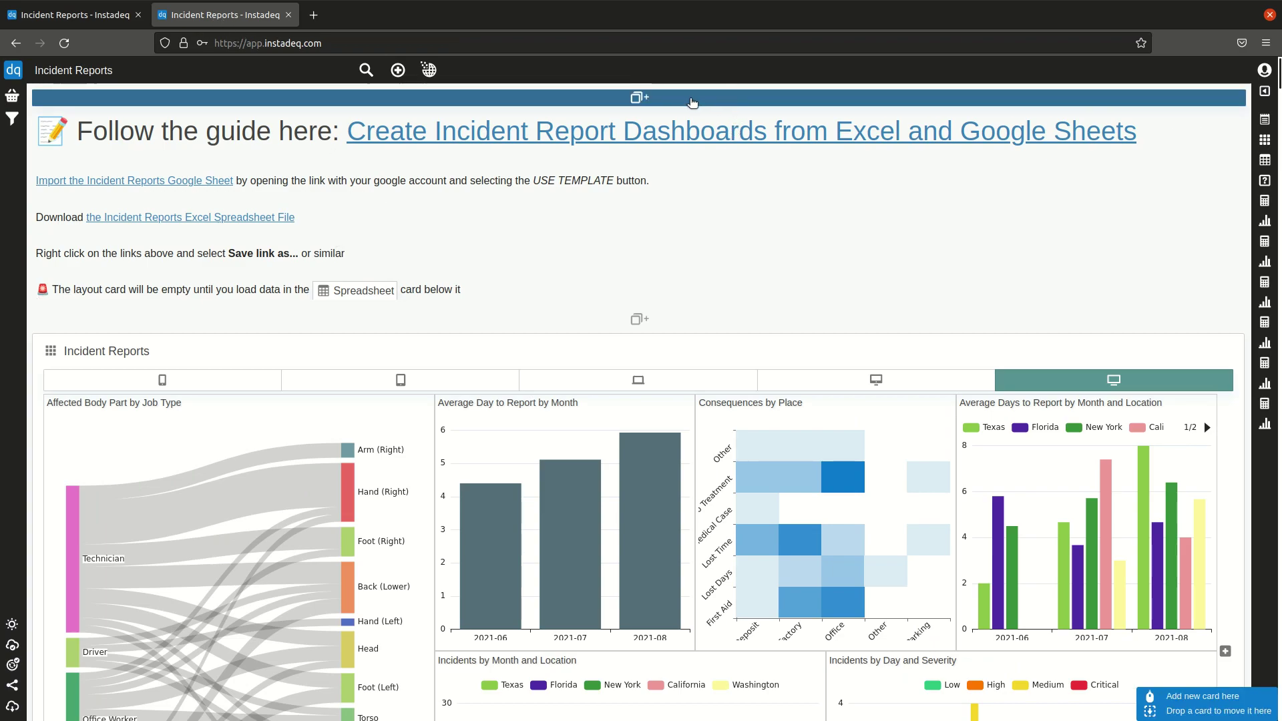
# Step: Load the 'Incident Reports Dashboard from Google Sheets' example from the add-card Examples list
pyautogui.click(676, 107)
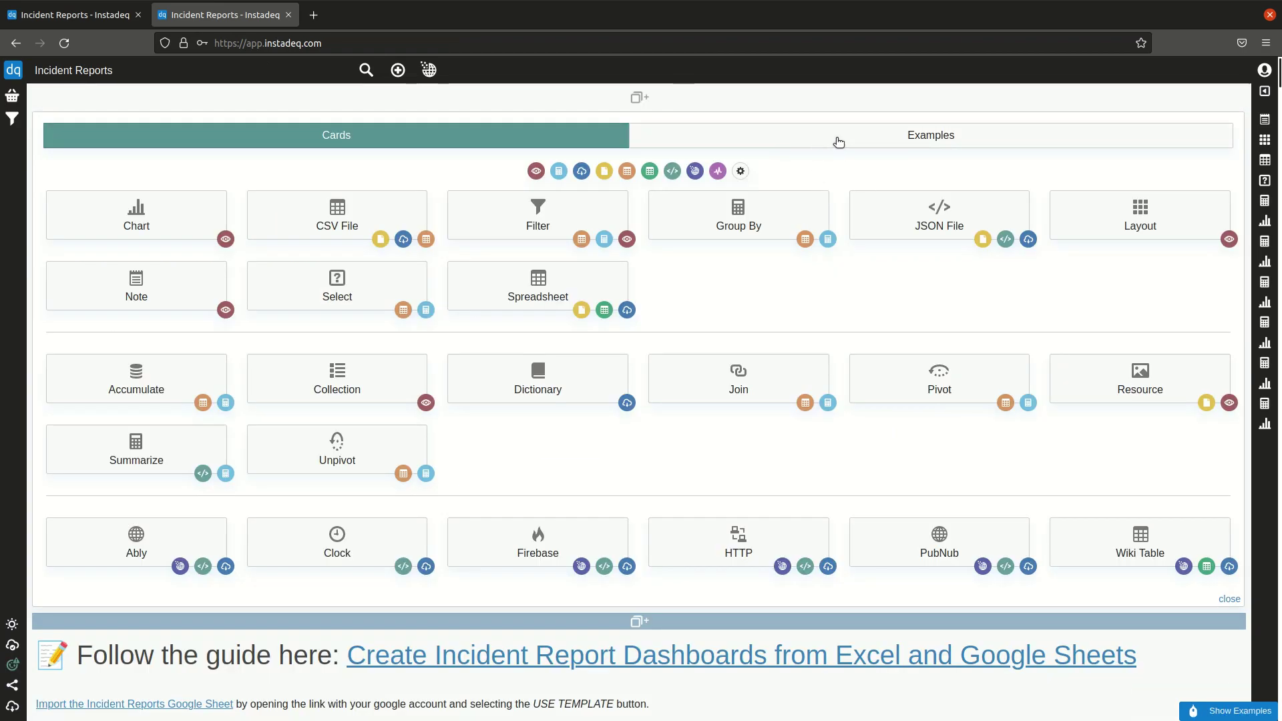
pyautogui.click(839, 141)
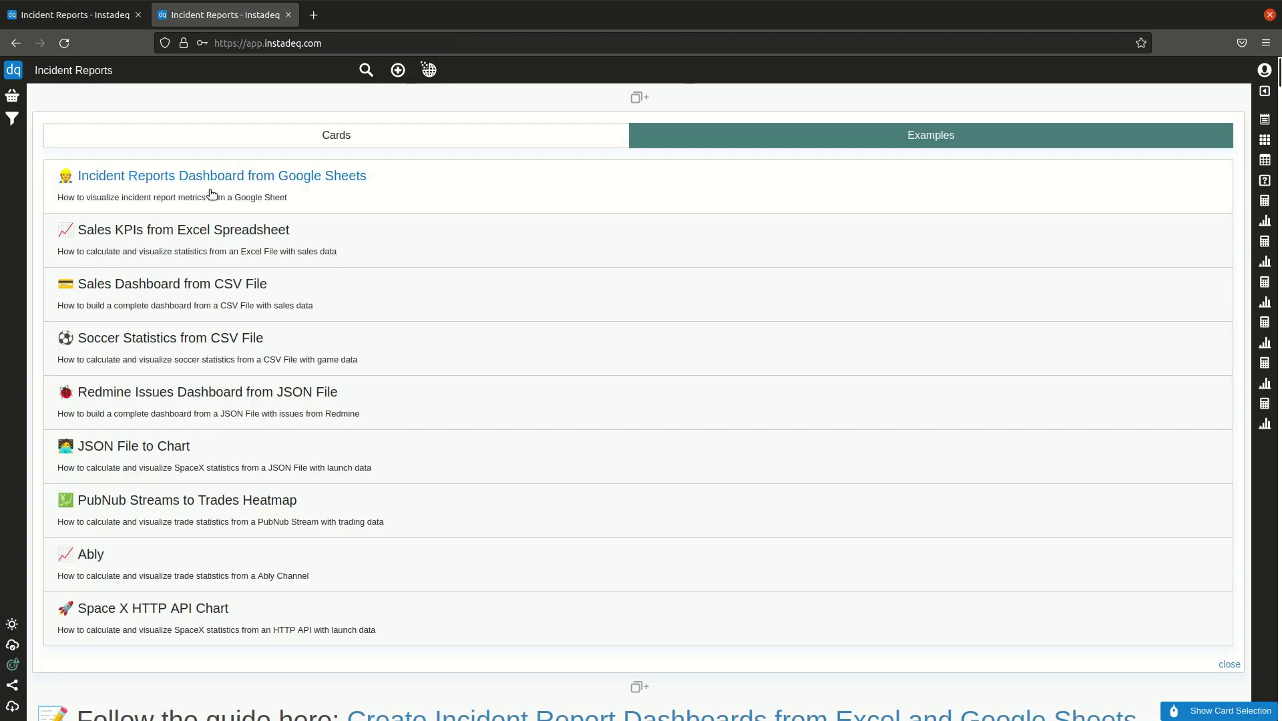
pyautogui.click(265, 190)
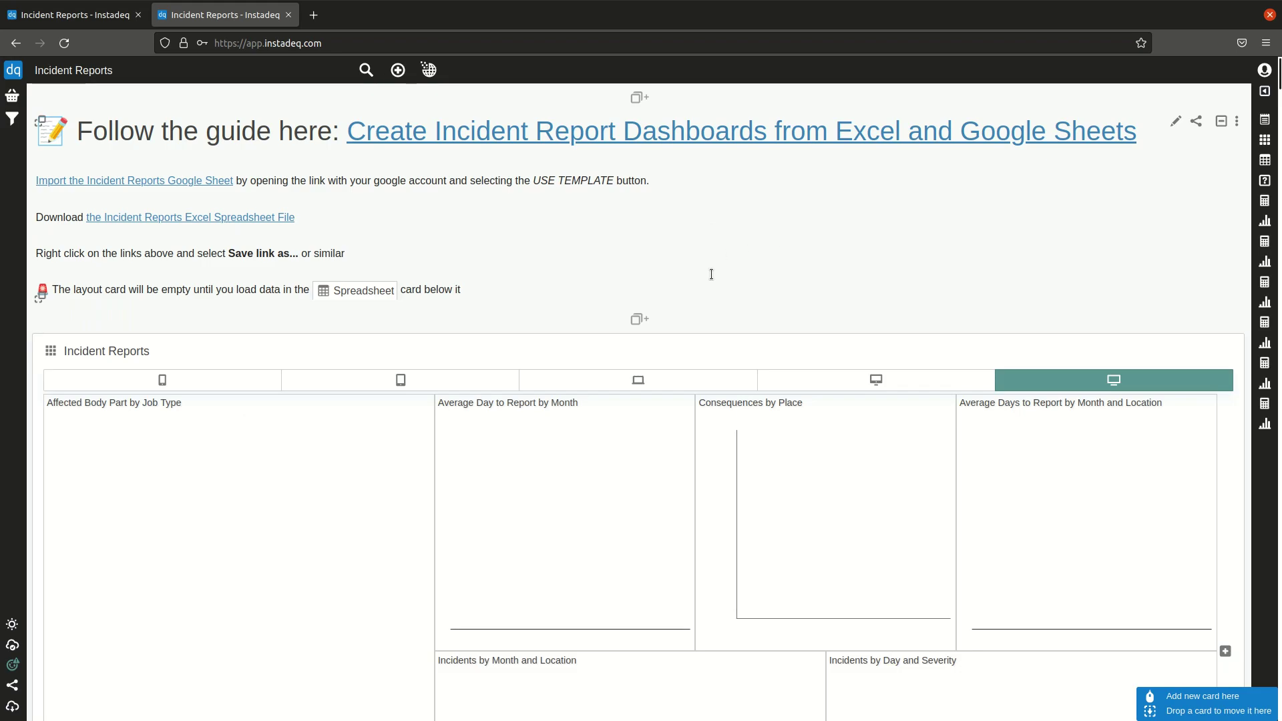
# Step: Check the Excel file link's options without saving, then scroll down to the Spreadsheet drop zone
pyautogui.scroll(-3, 709, 275)
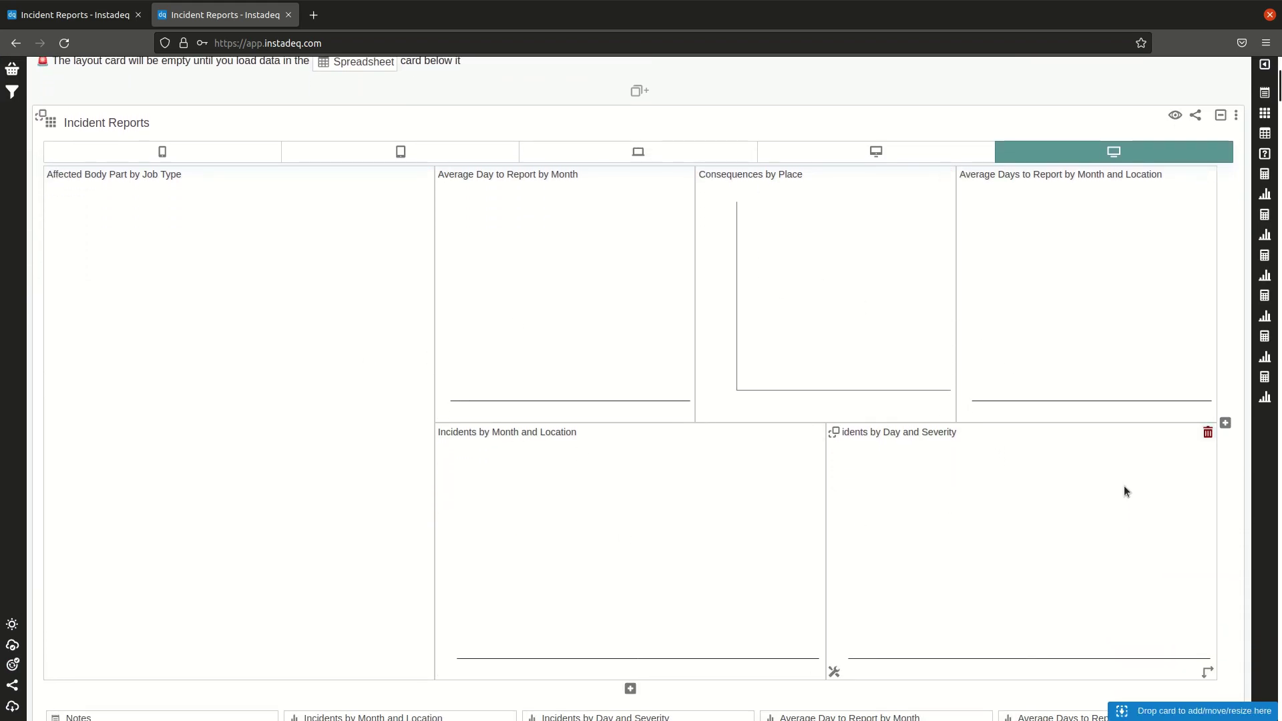
pyautogui.scroll(-1, 853, 339)
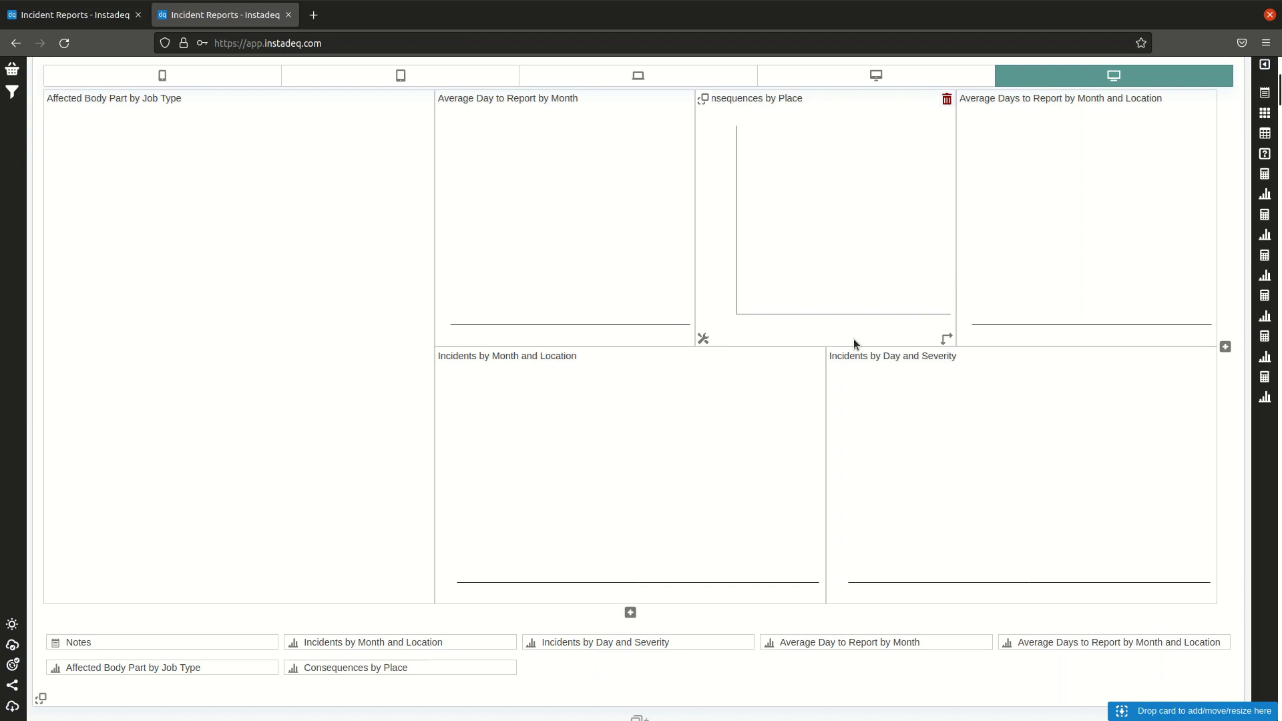
pyautogui.scroll(4, 853, 339)
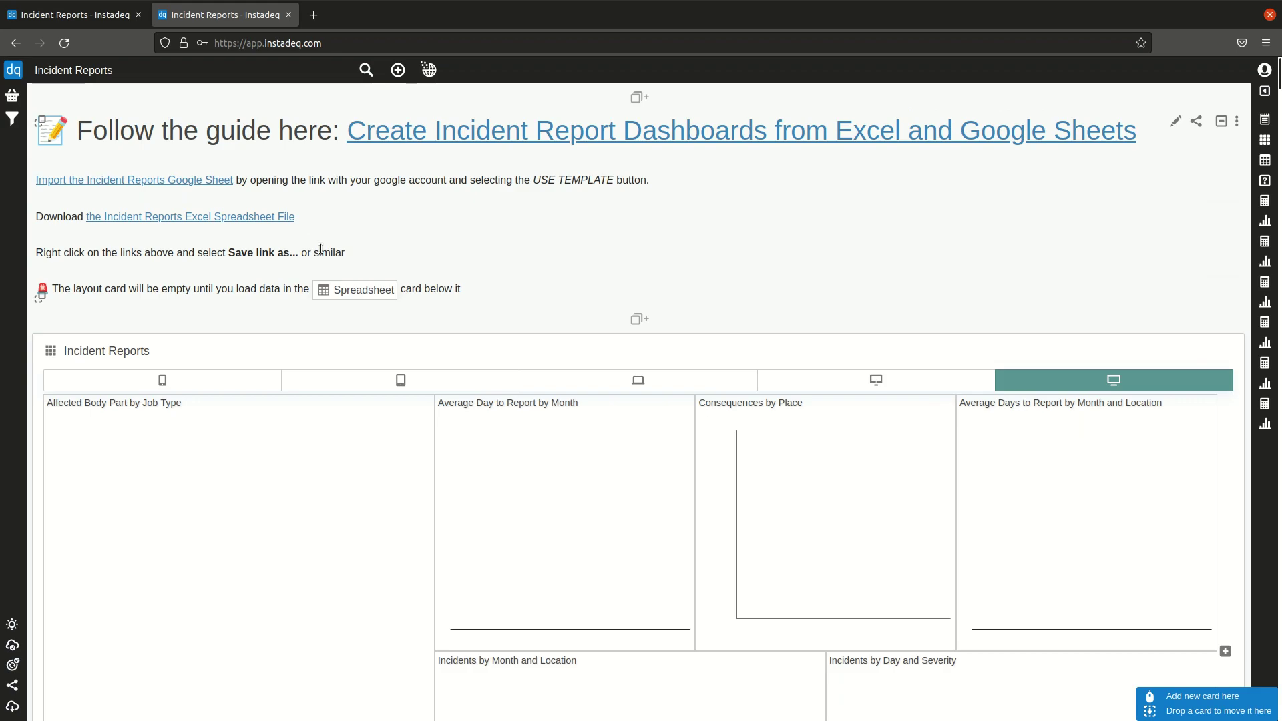
pyautogui.scroll(-8, 547, 256)
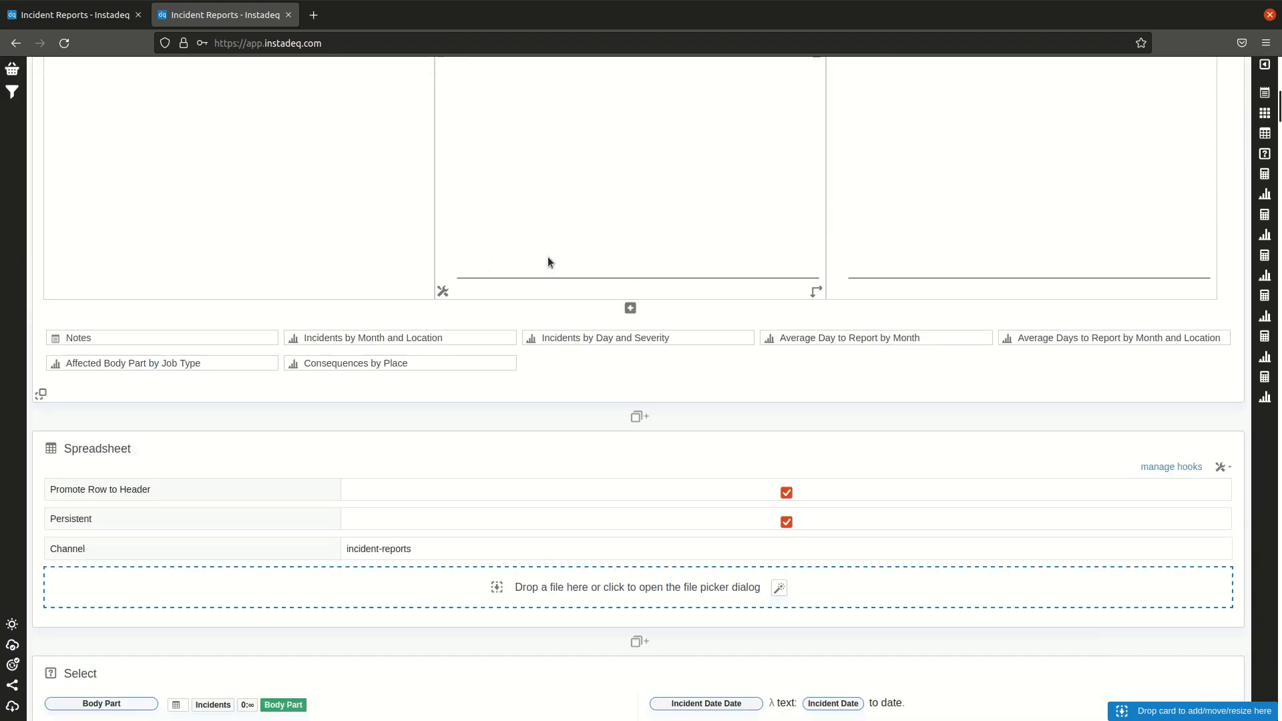
pyautogui.scroll(8, 547, 257)
pyautogui.rightClick(237, 217)
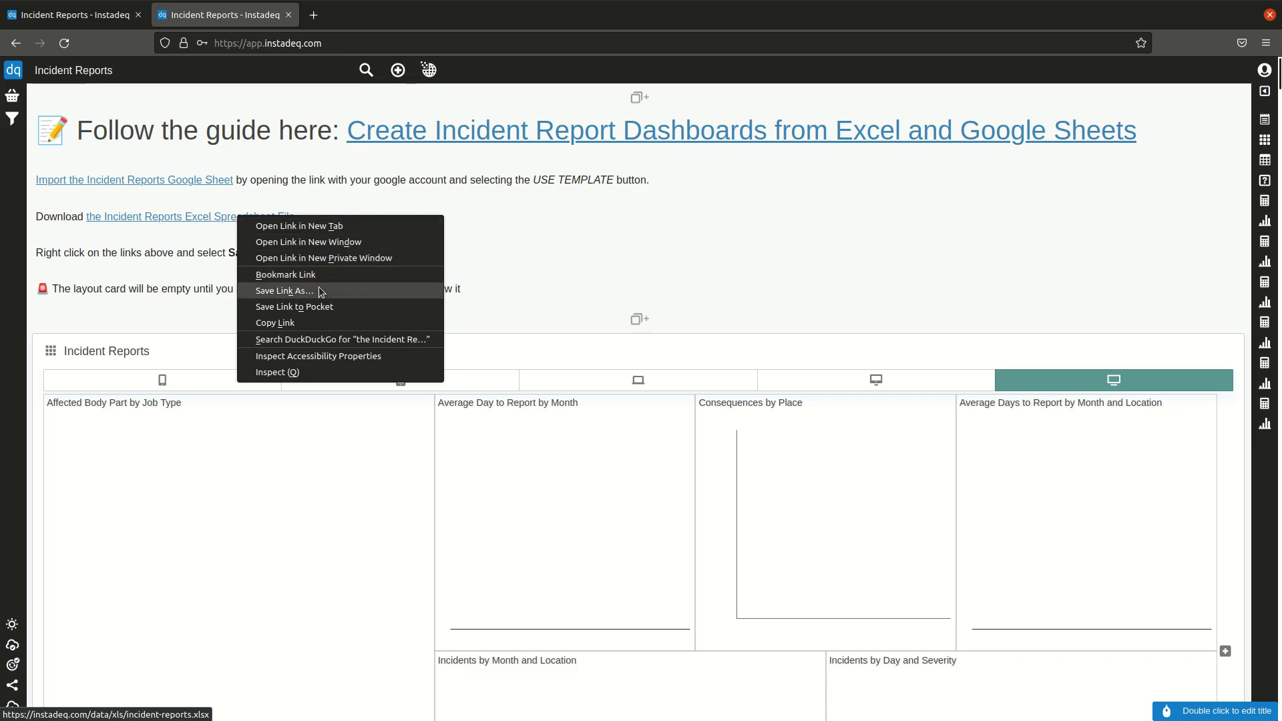
pyautogui.click(619, 242)
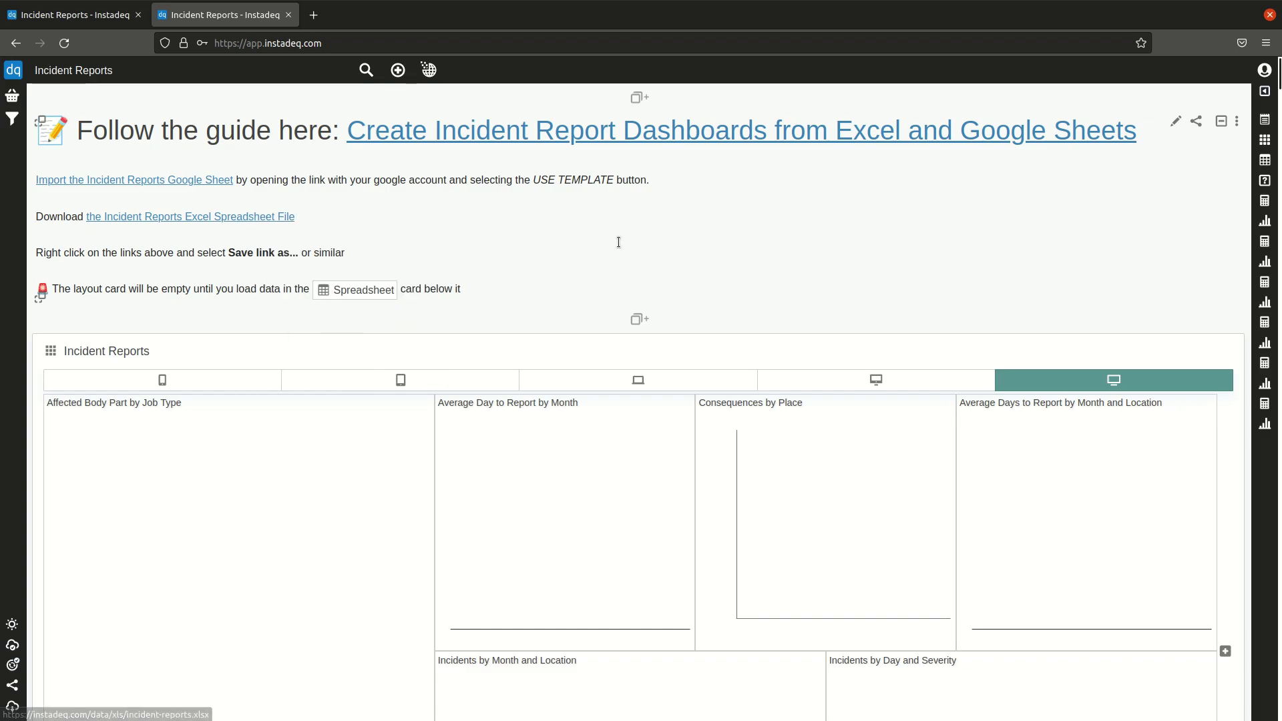
pyautogui.scroll(-10, 618, 242)
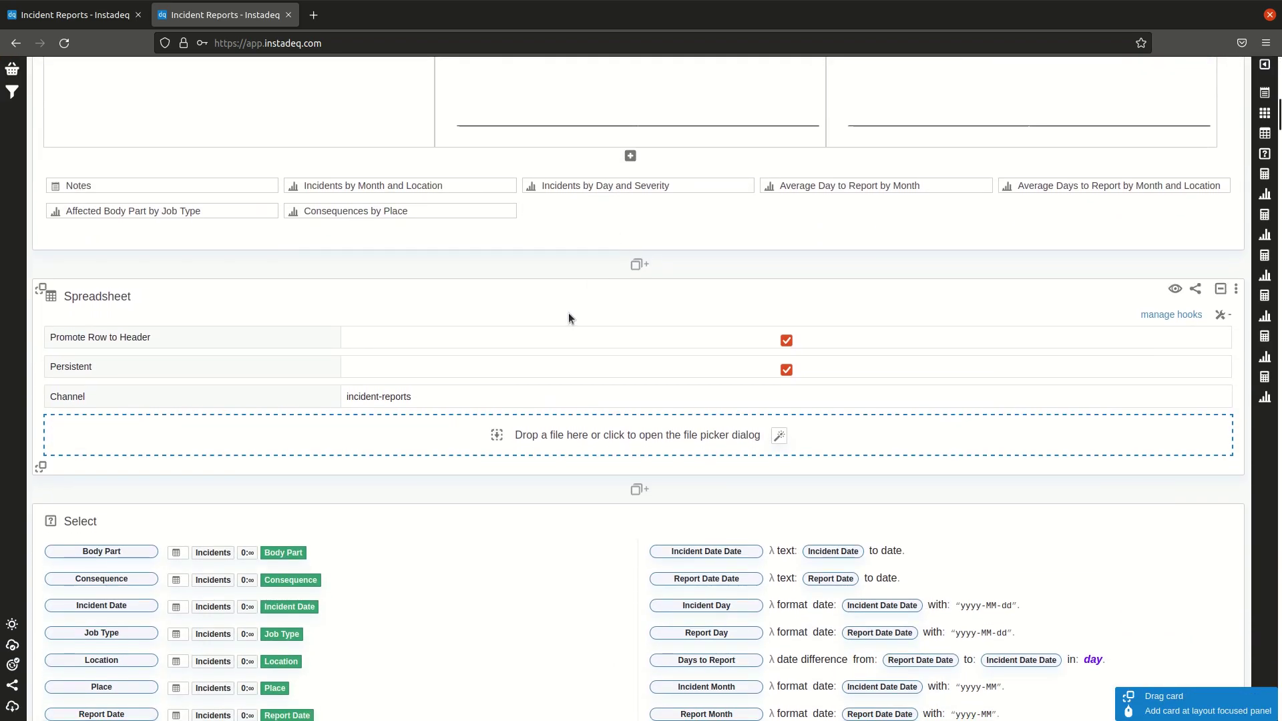
# Step: Drop incident-reports.xlsx onto the Spreadsheet card, decline channel storage, and reload the page
pyautogui.hotkey('alt', 'Tab')
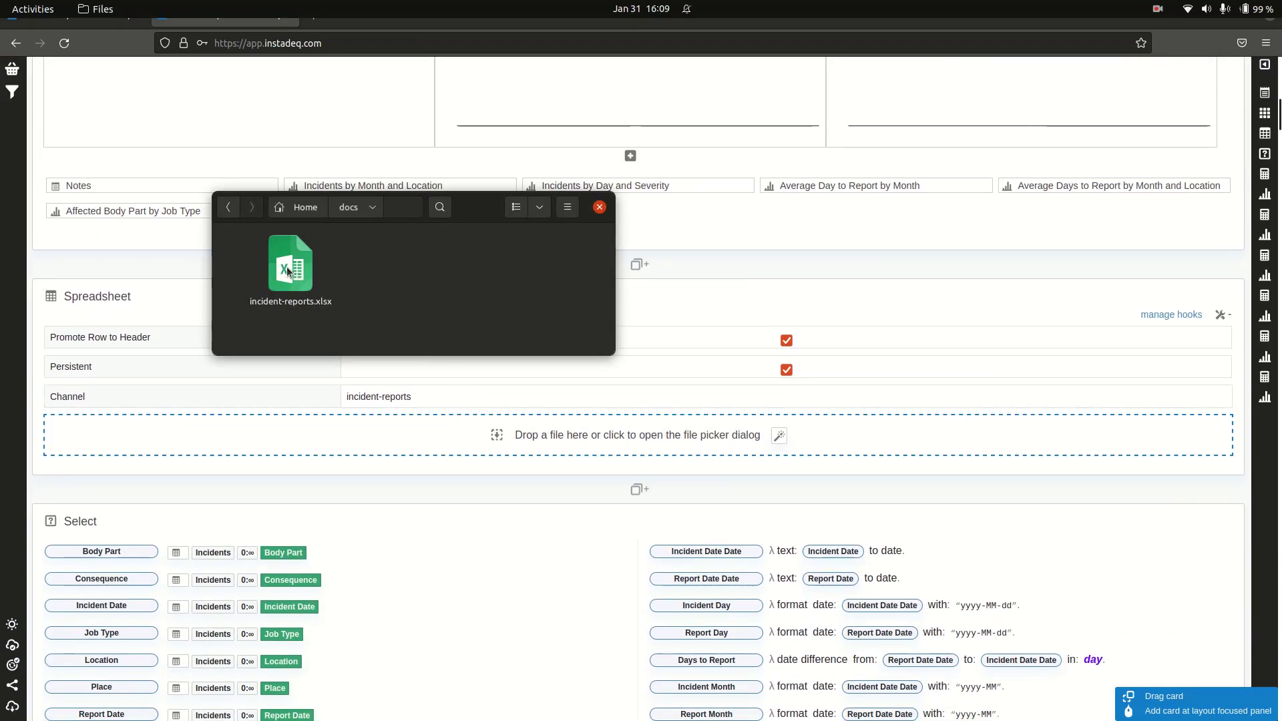
pyautogui.moveTo(287, 271); pyautogui.dragTo(544, 432)
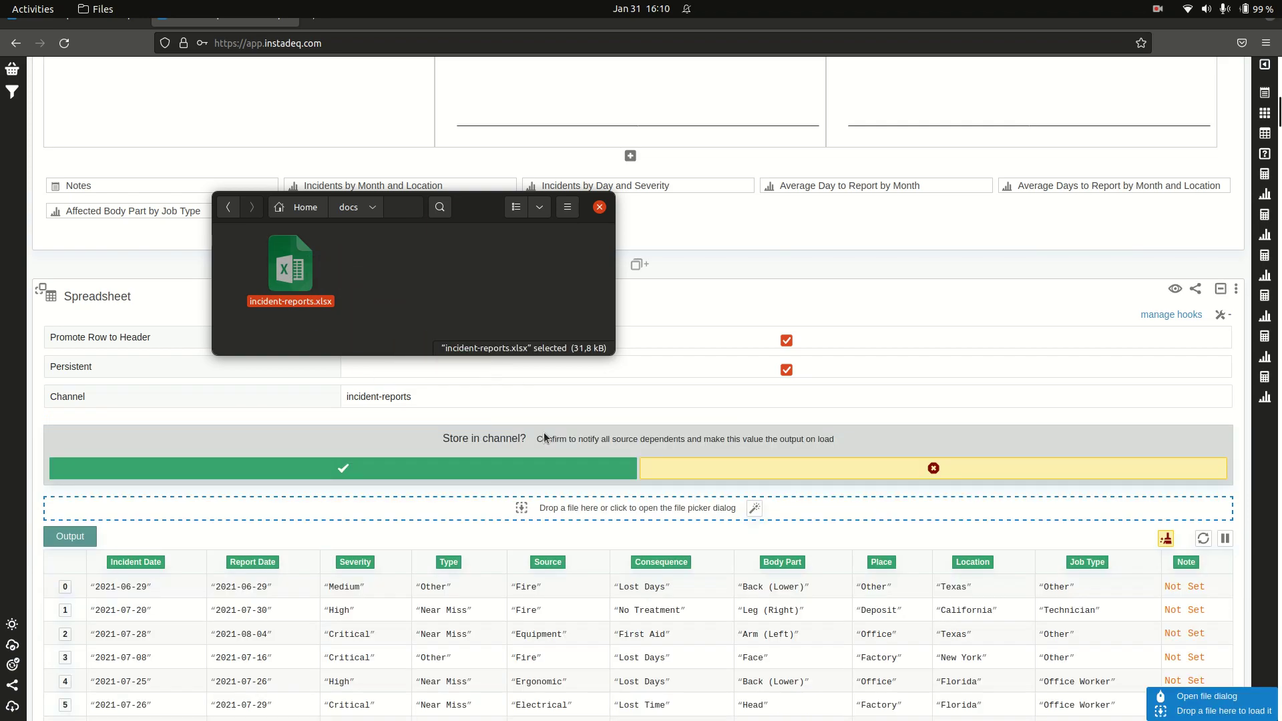
pyautogui.scroll(5, 615, 363)
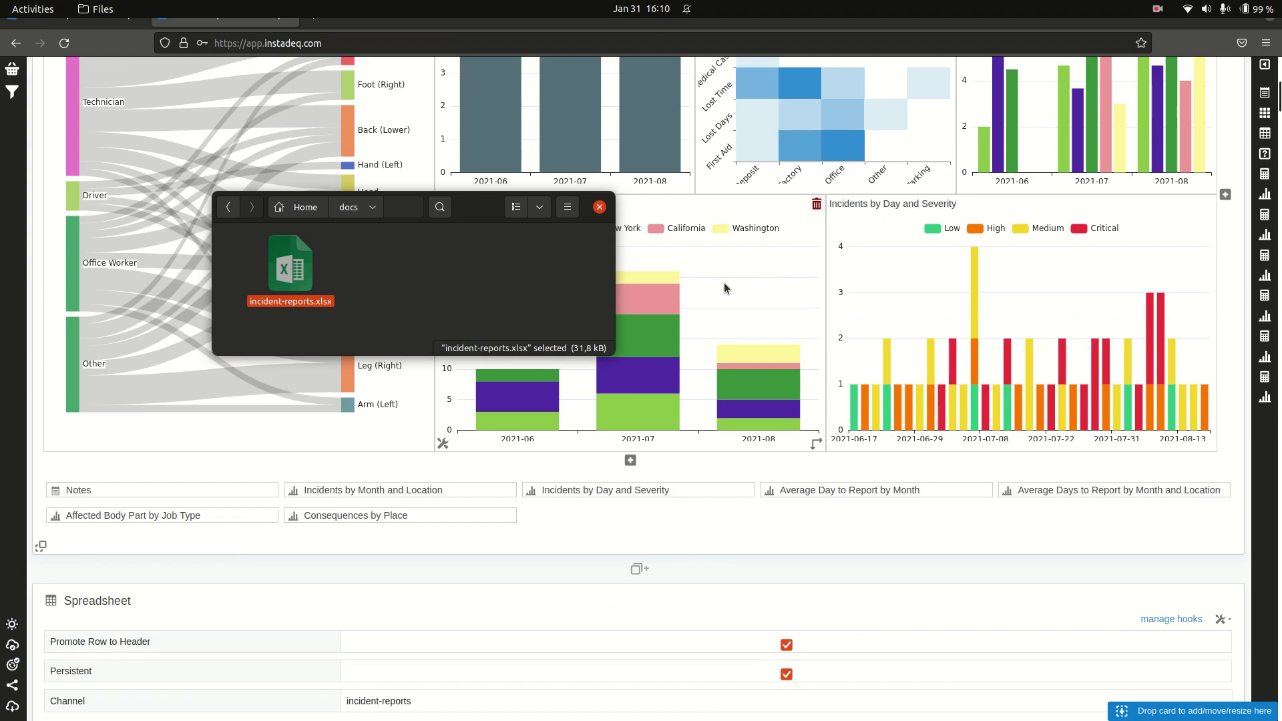
pyautogui.scroll(3, 724, 286)
pyautogui.scroll(-9, 723, 283)
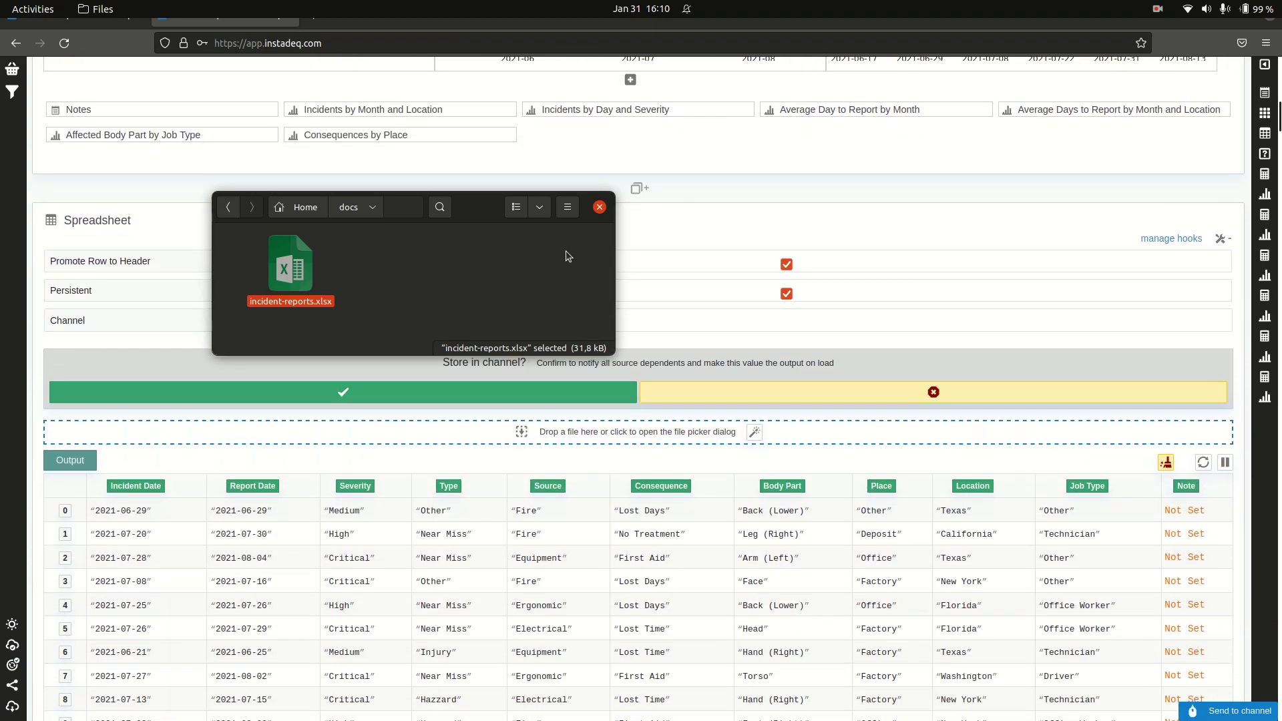
pyautogui.click(788, 227)
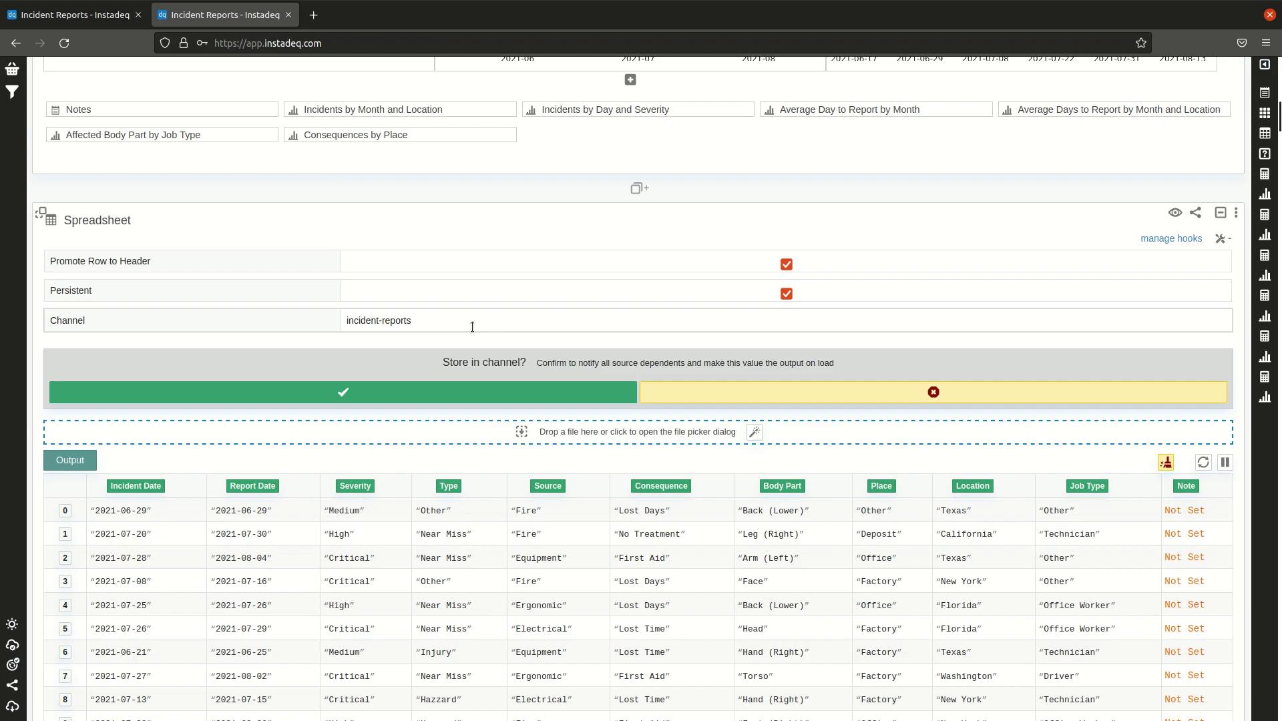
pyautogui.click(711, 398)
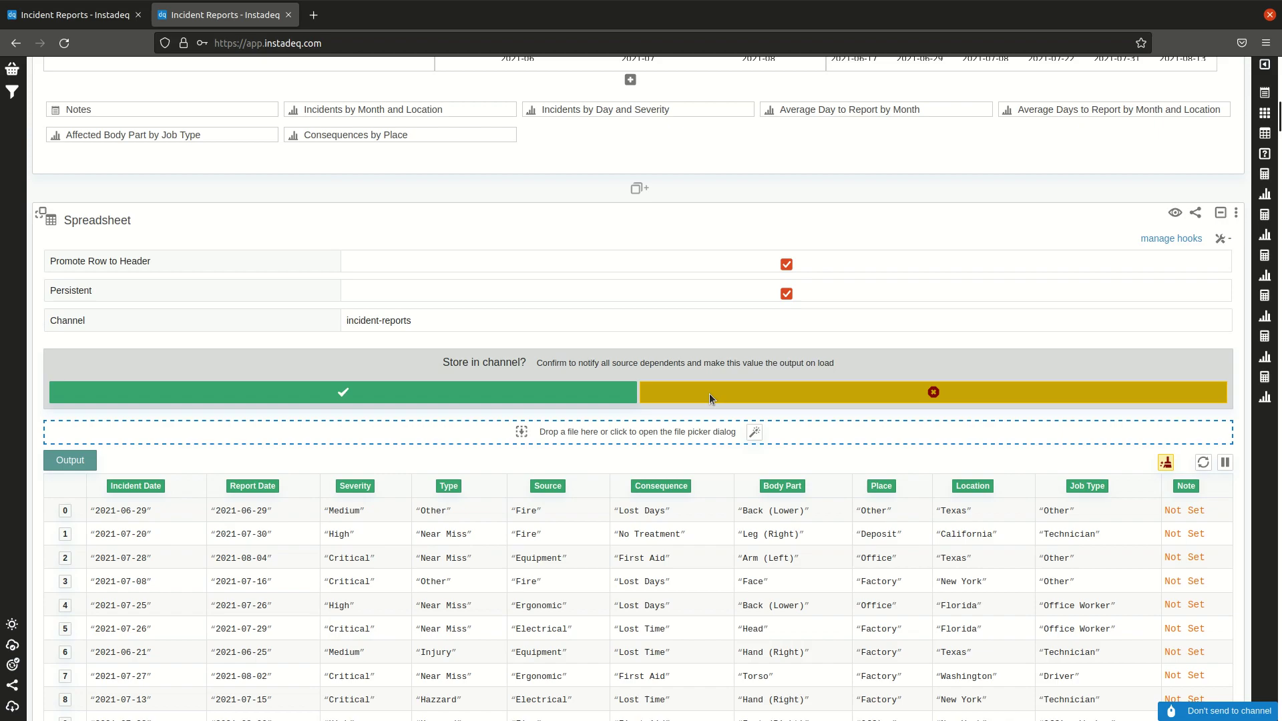
pyautogui.click(65, 44)
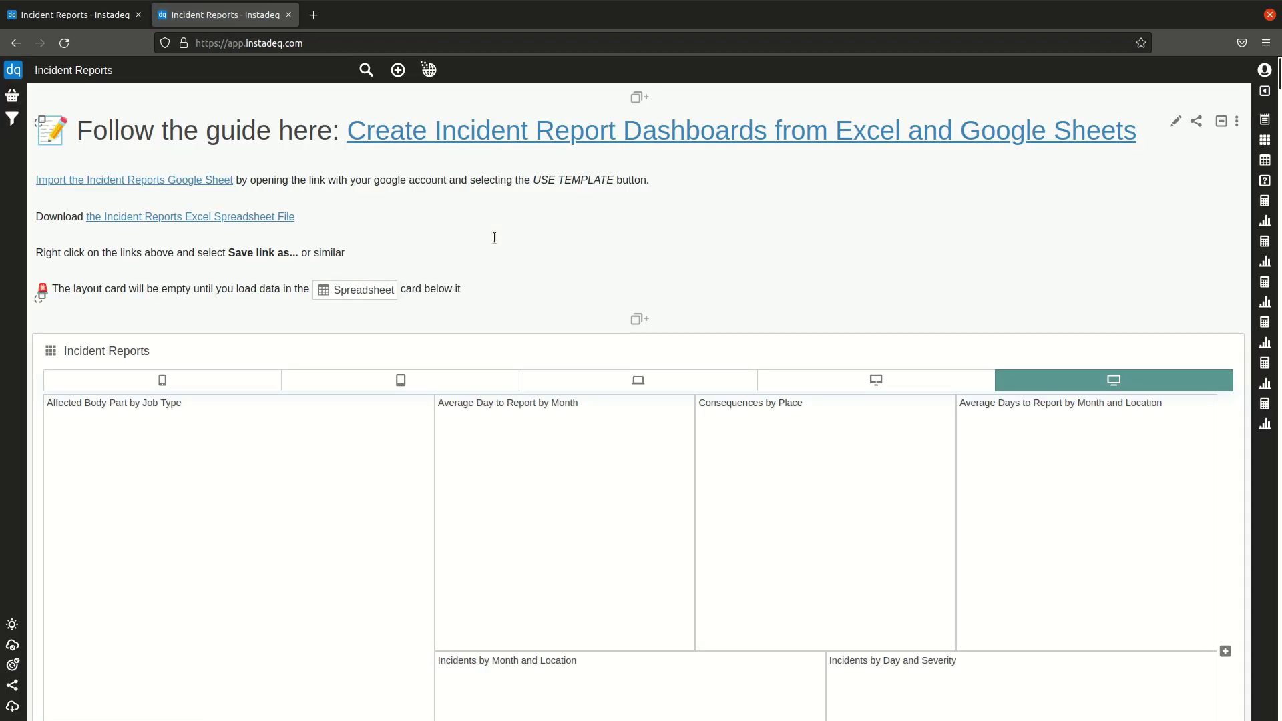
pyautogui.scroll(-2, 688, 278)
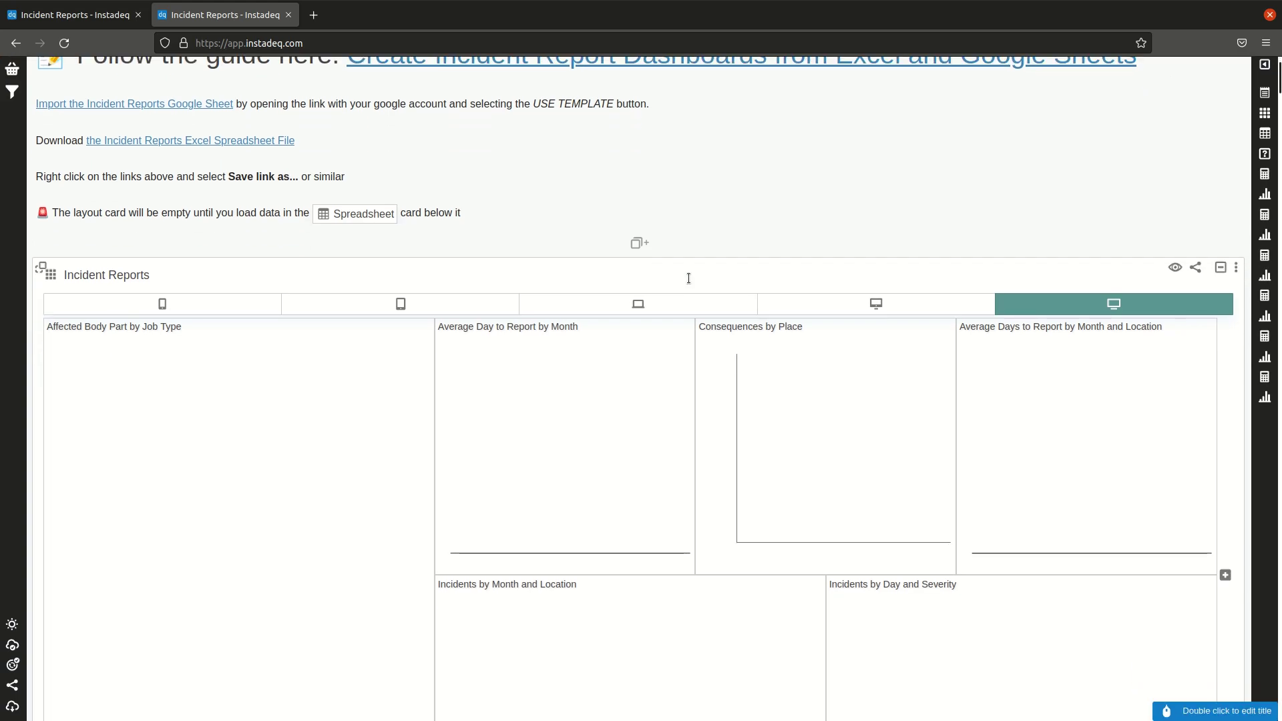
pyautogui.scroll(-2, 688, 278)
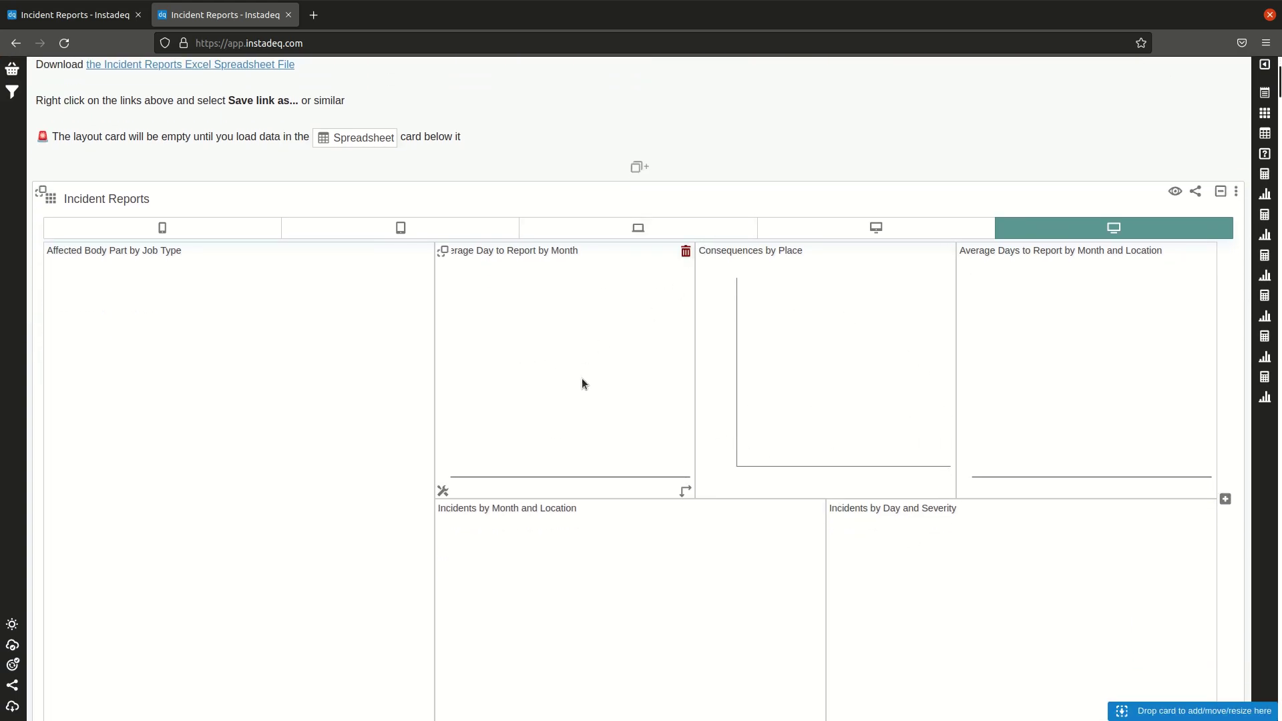
pyautogui.scroll(4, 590, 410)
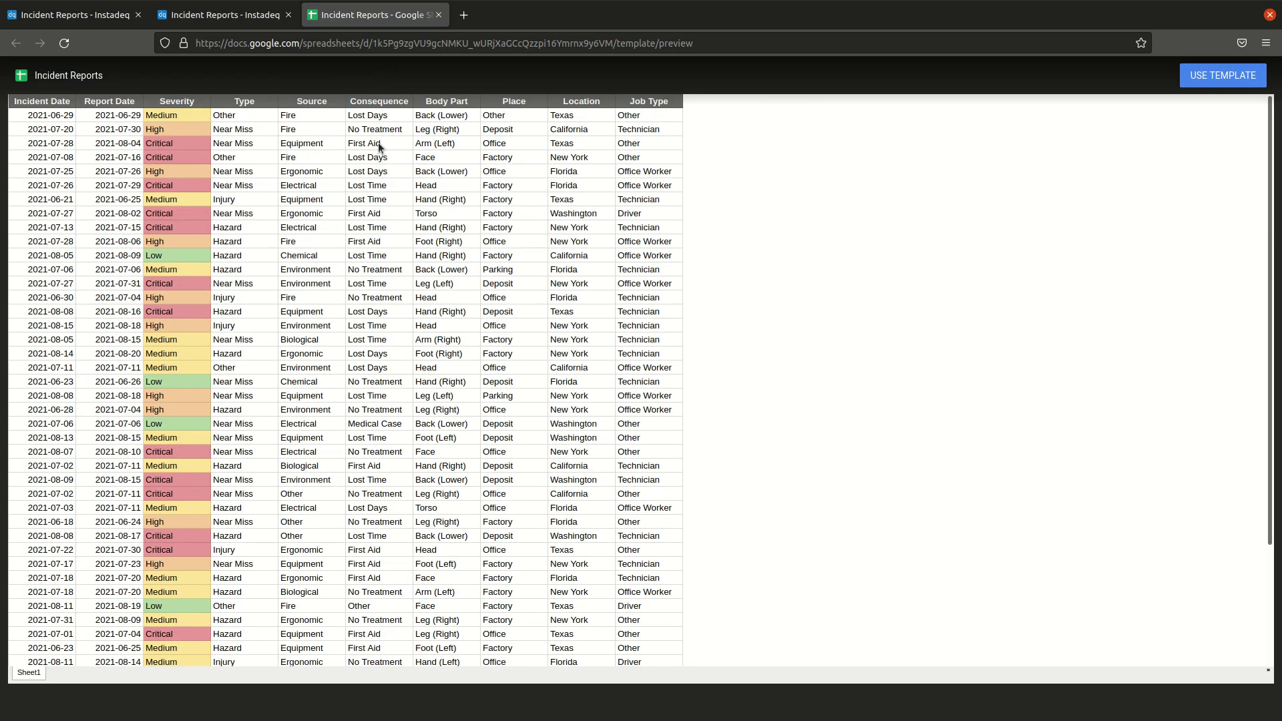
# Step: Make an editable copy of the Incident Reports Google Sheet with USE TEMPLATE
pyautogui.click(1235, 79)
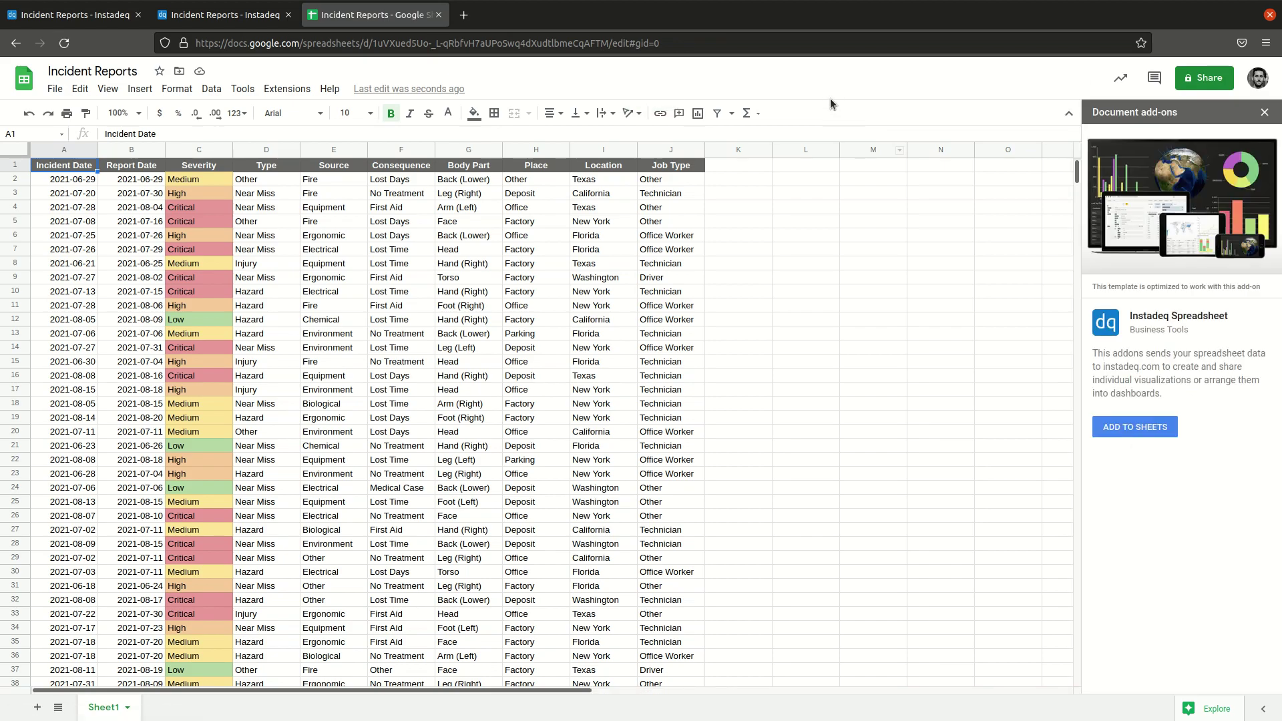
# Step: Install the Instadeq Spreadsheet add-on individually, signing in and granting its permissions
pyautogui.click(1126, 430)
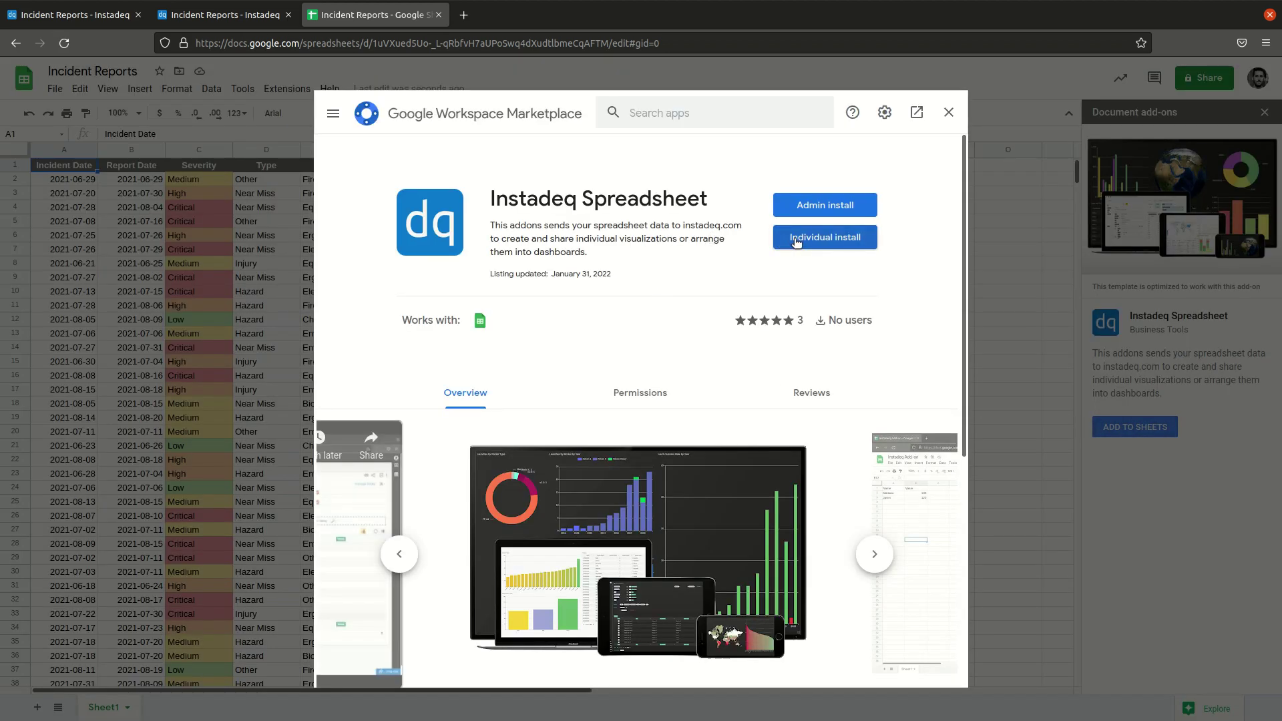
pyautogui.click(796, 241)
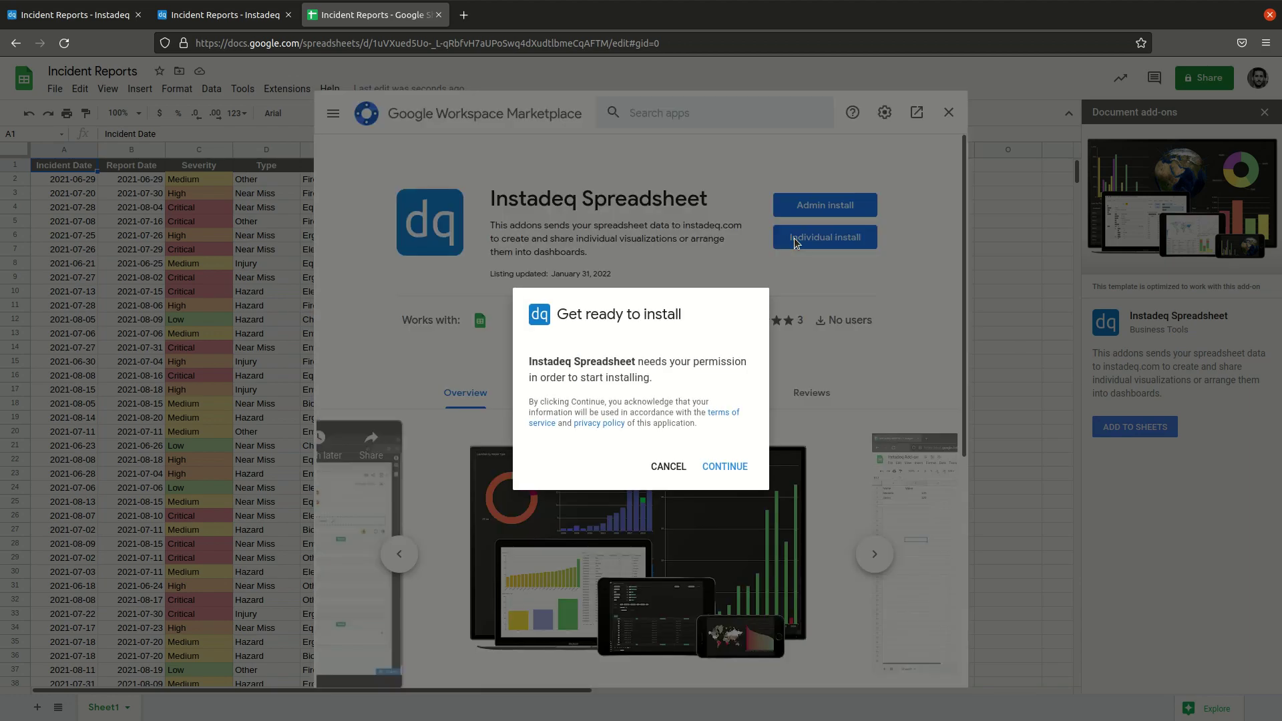
pyautogui.click(721, 467)
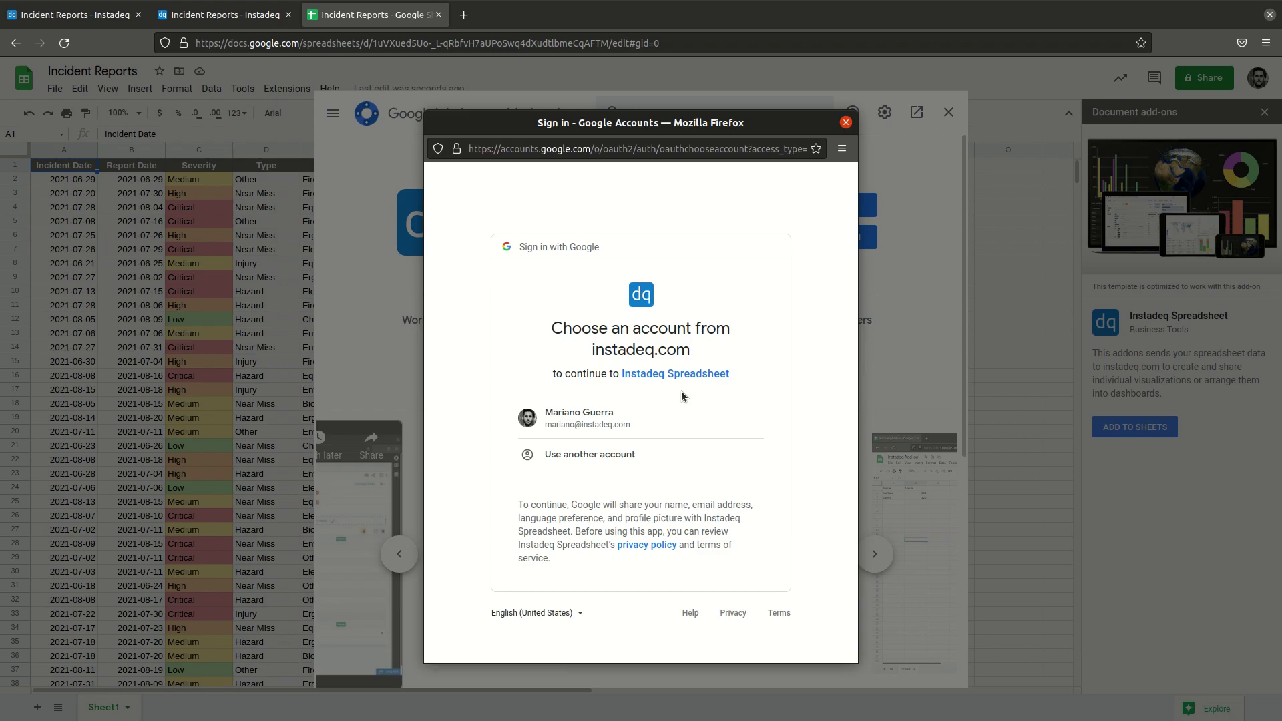
pyautogui.click(620, 426)
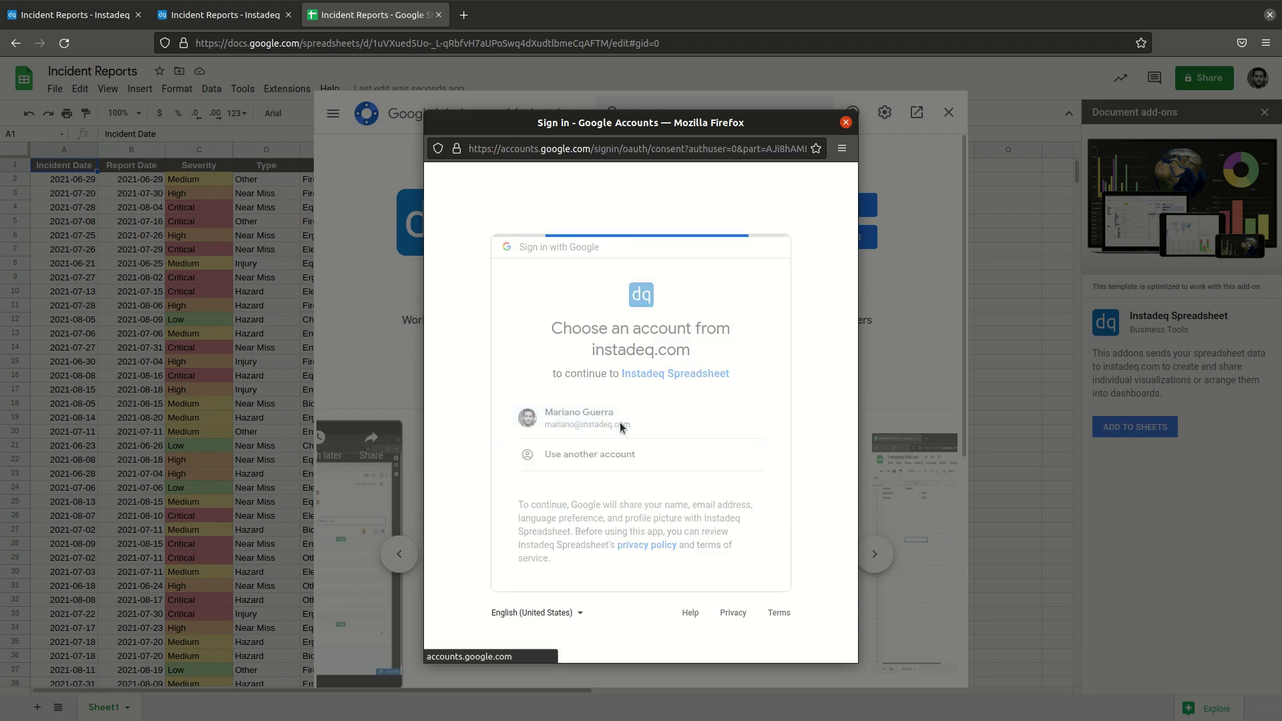
pyautogui.scroll(-3, 621, 421)
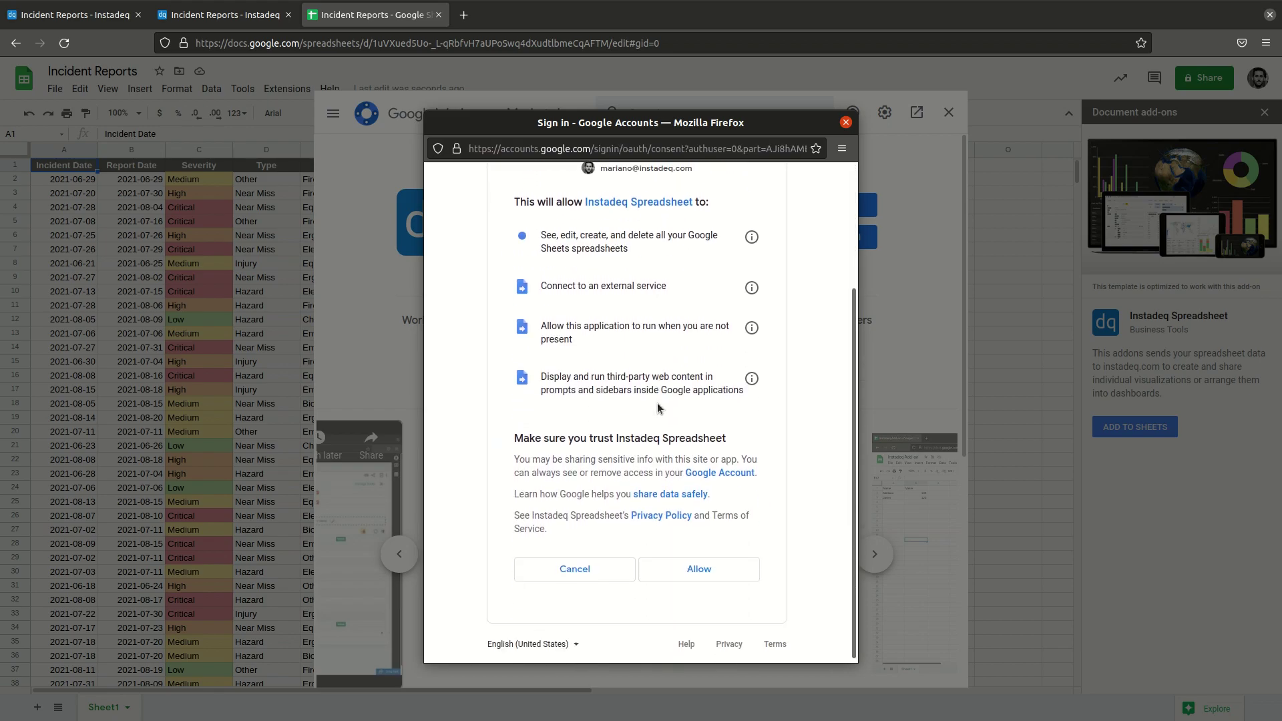
pyautogui.click(699, 565)
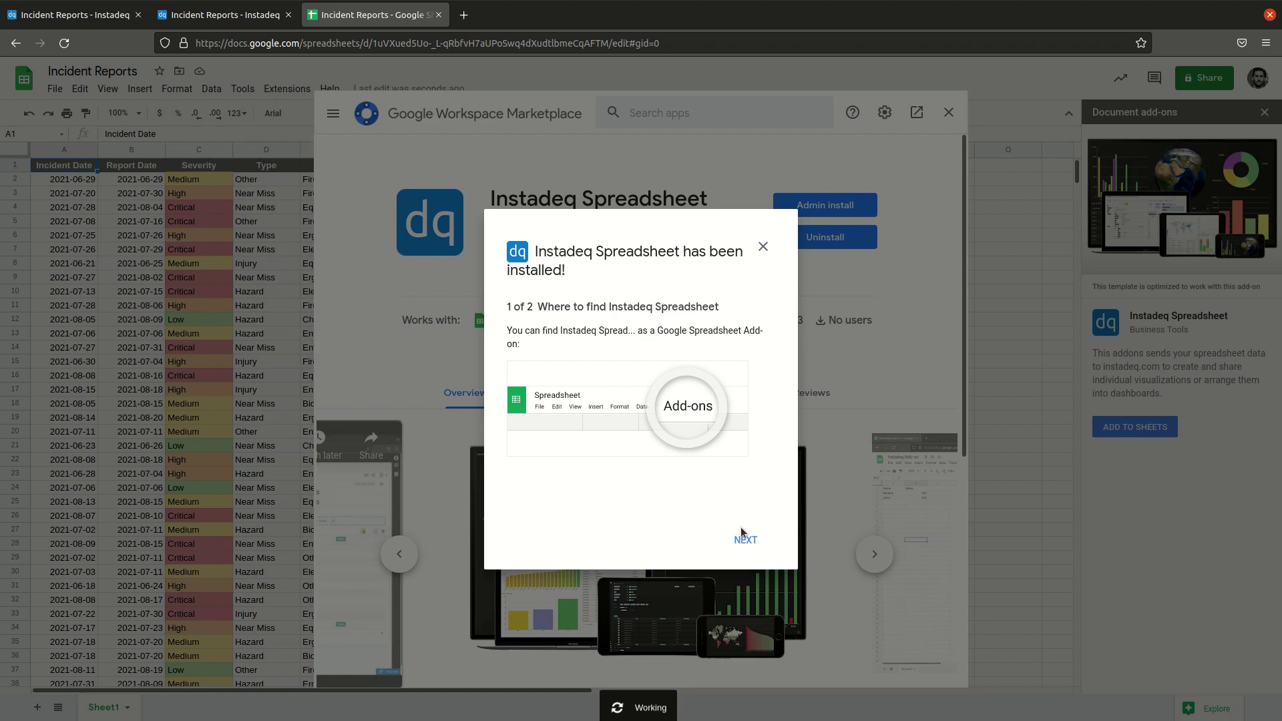
# Step: Finish the post-install guide and close the Marketplace to return to the sheet
pyautogui.click(745, 541)
pyautogui.click(746, 536)
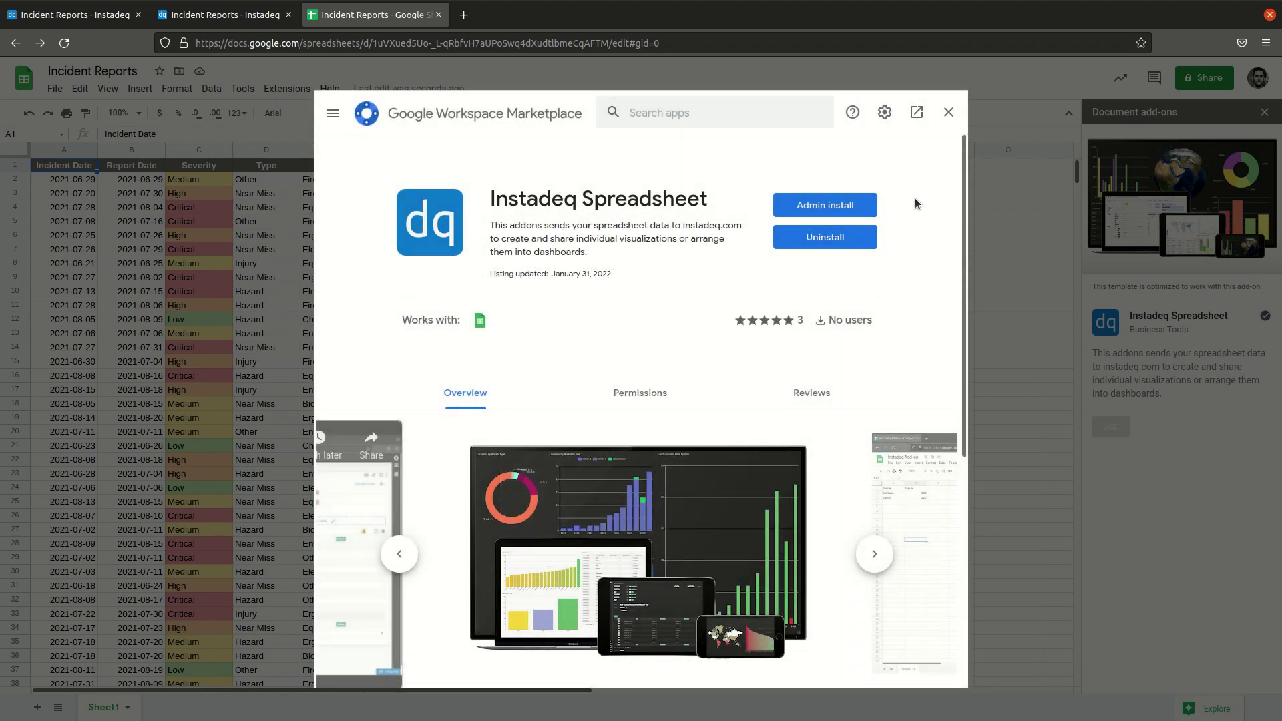
pyautogui.click(948, 117)
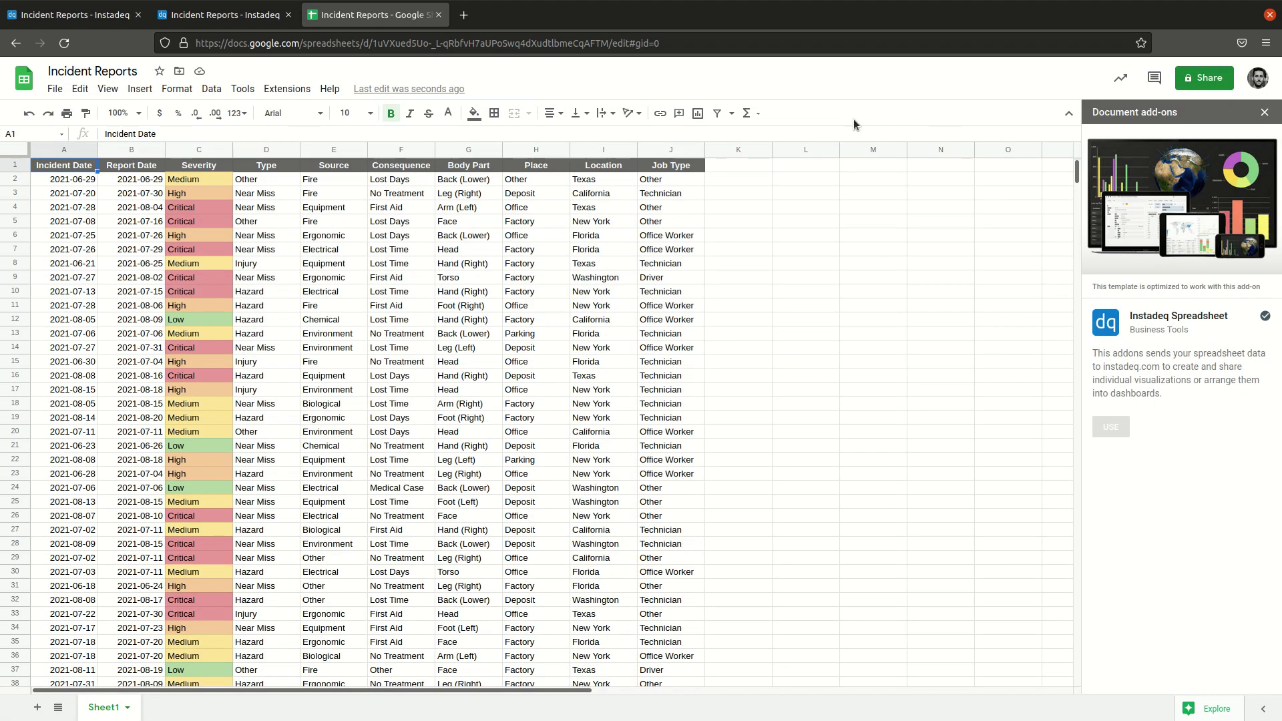
# Step: Open Extensions > Instadeq Spreadsheet > Settings to show the Hook URL dialog
pyautogui.click(280, 95)
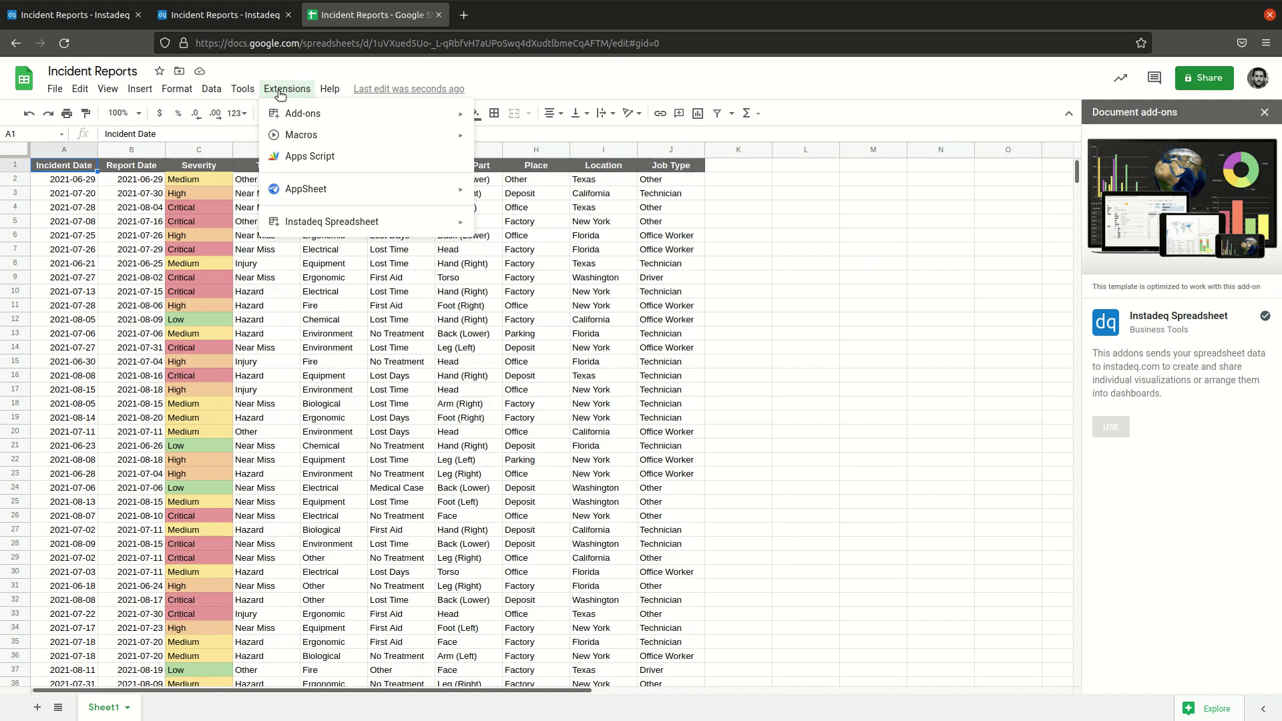
pyautogui.moveTo(325, 224)
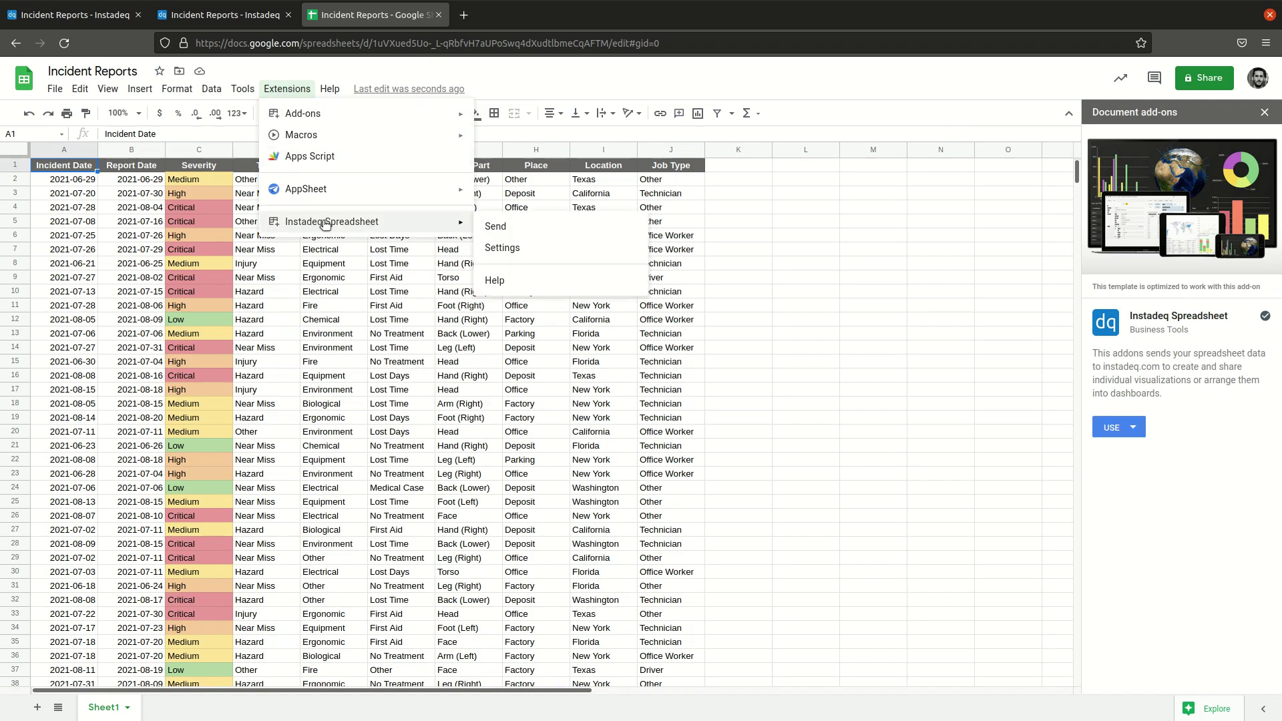
pyautogui.click(527, 249)
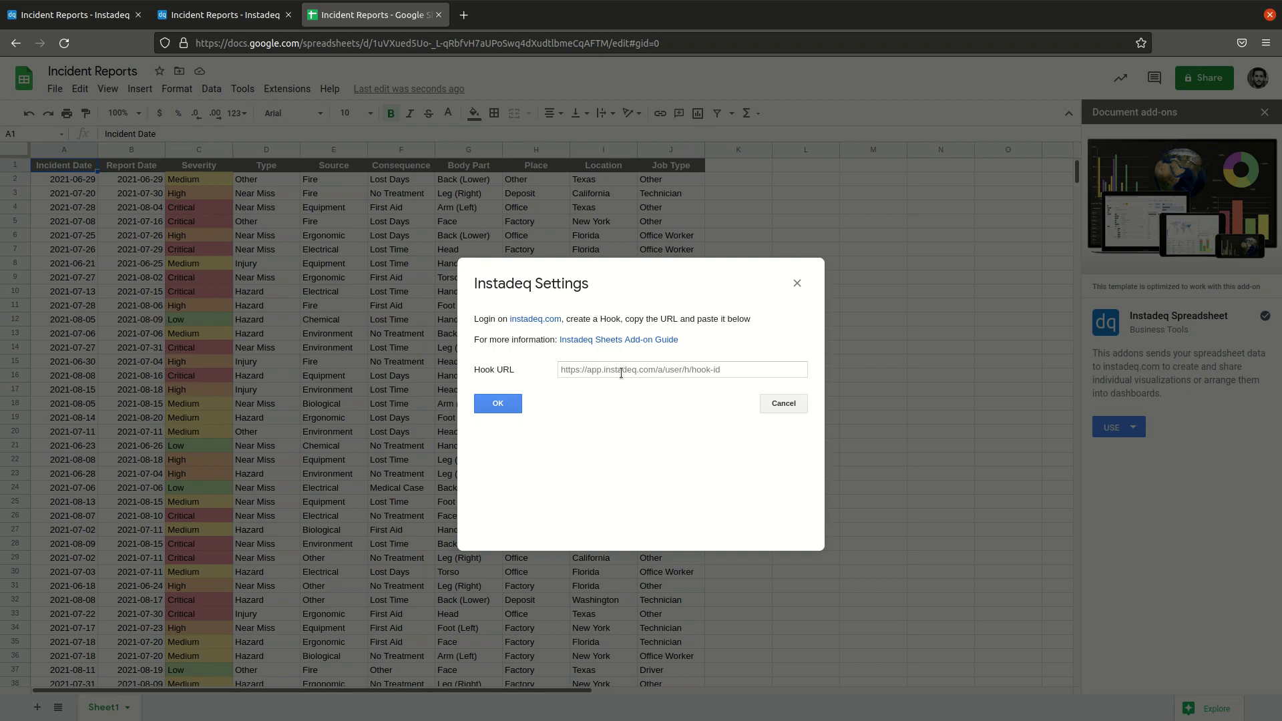
# Step: Go back to the Instadeq tab and open the Spreadsheet card's hook management
pyautogui.click(230, 25)
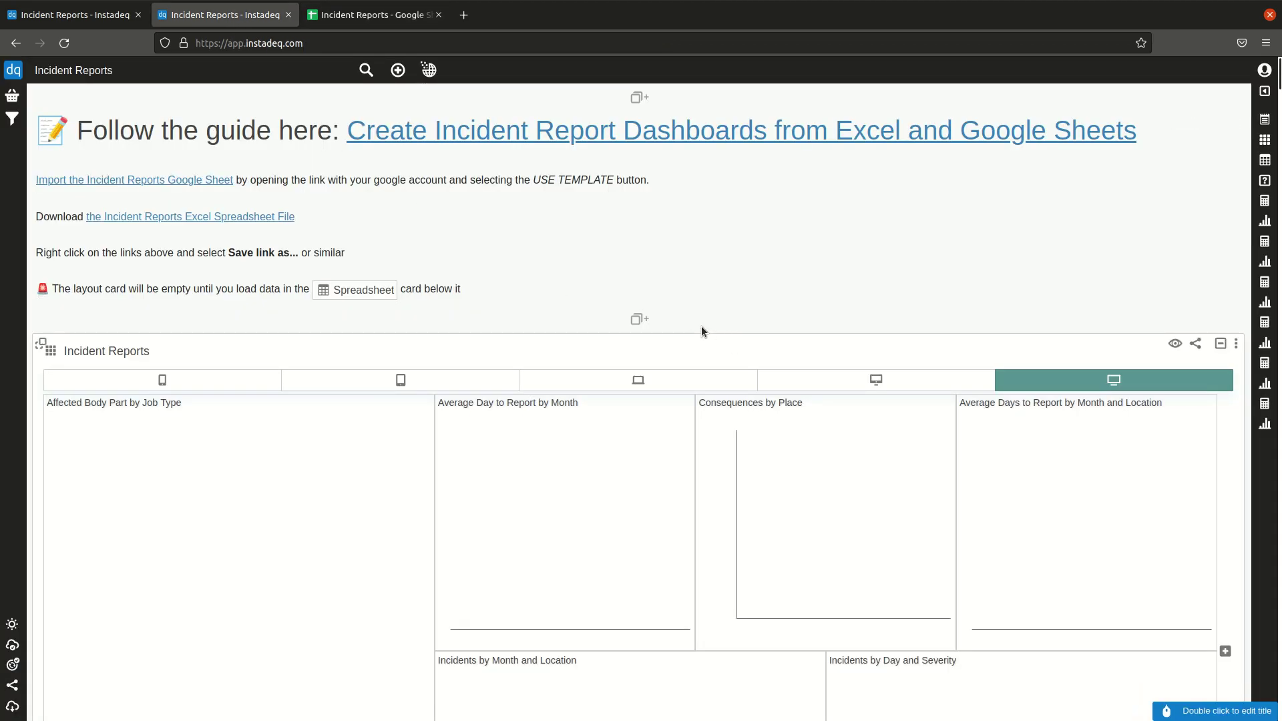
pyautogui.scroll(-1, 618, 271)
pyautogui.scroll(-10, 618, 271)
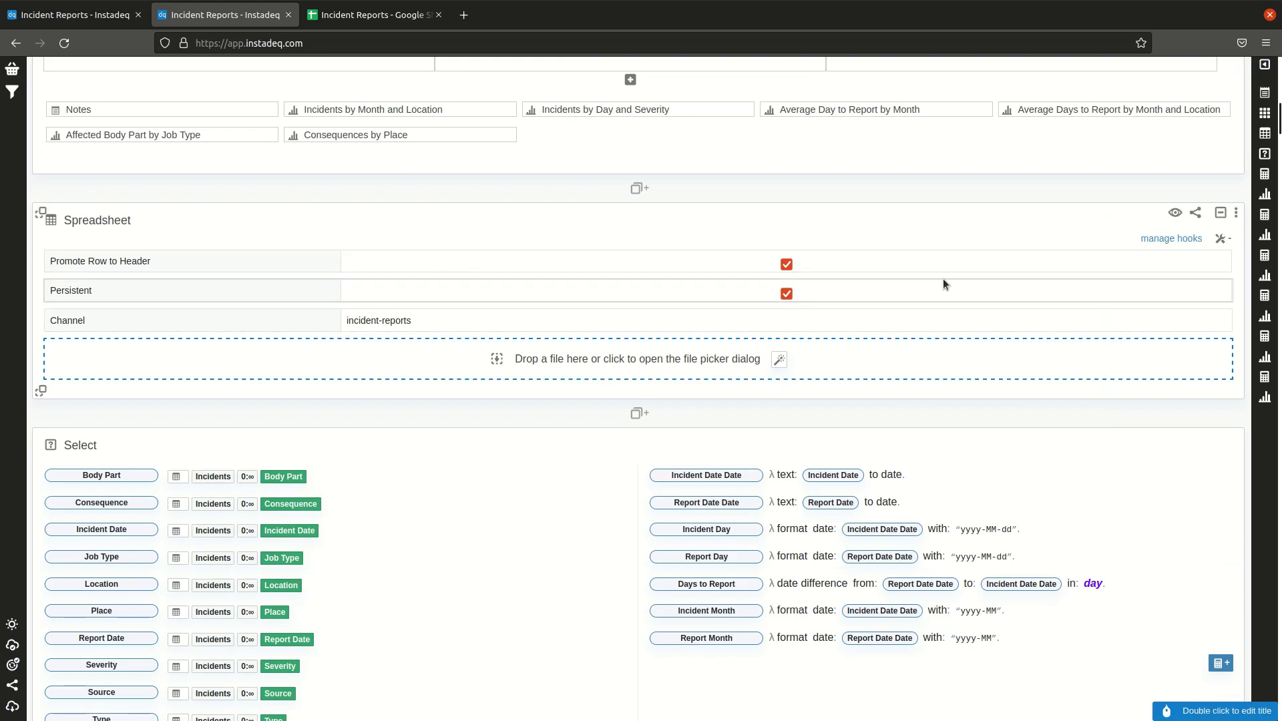
pyautogui.click(1157, 241)
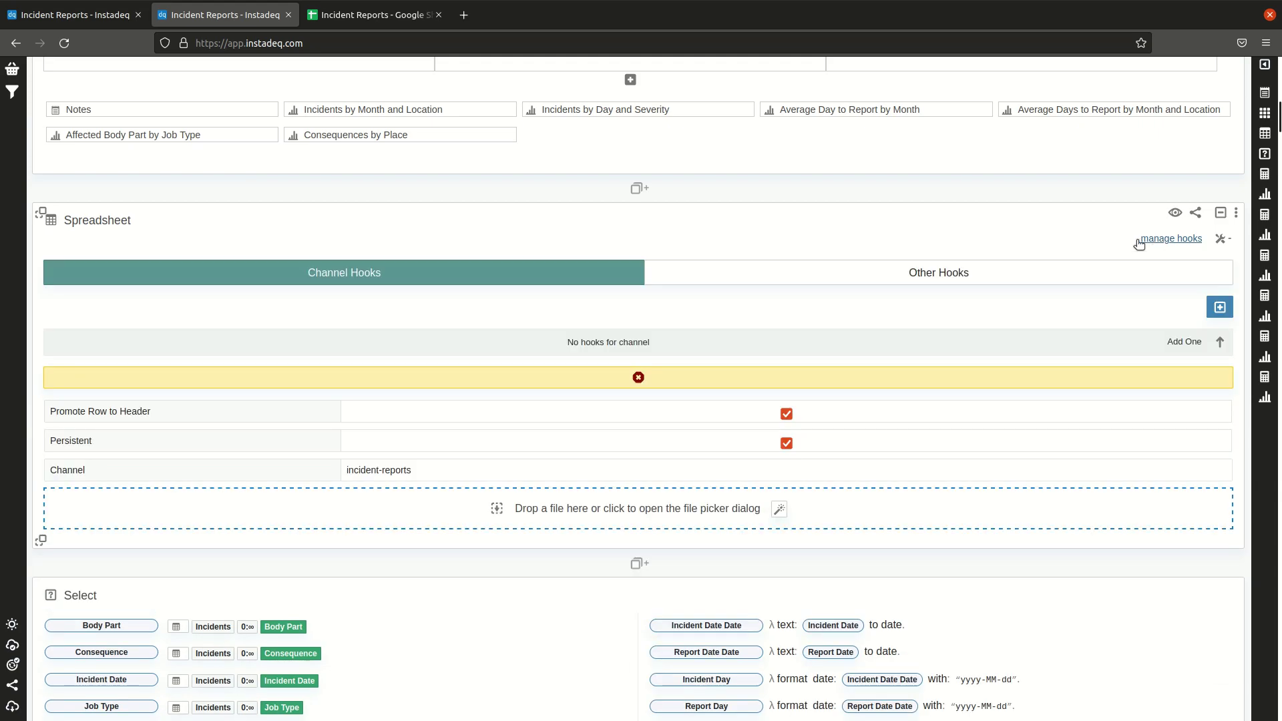
# Step: Add a hook for the incident-reports channel, copy its URL, and close the hooks panel
pyautogui.click(1218, 309)
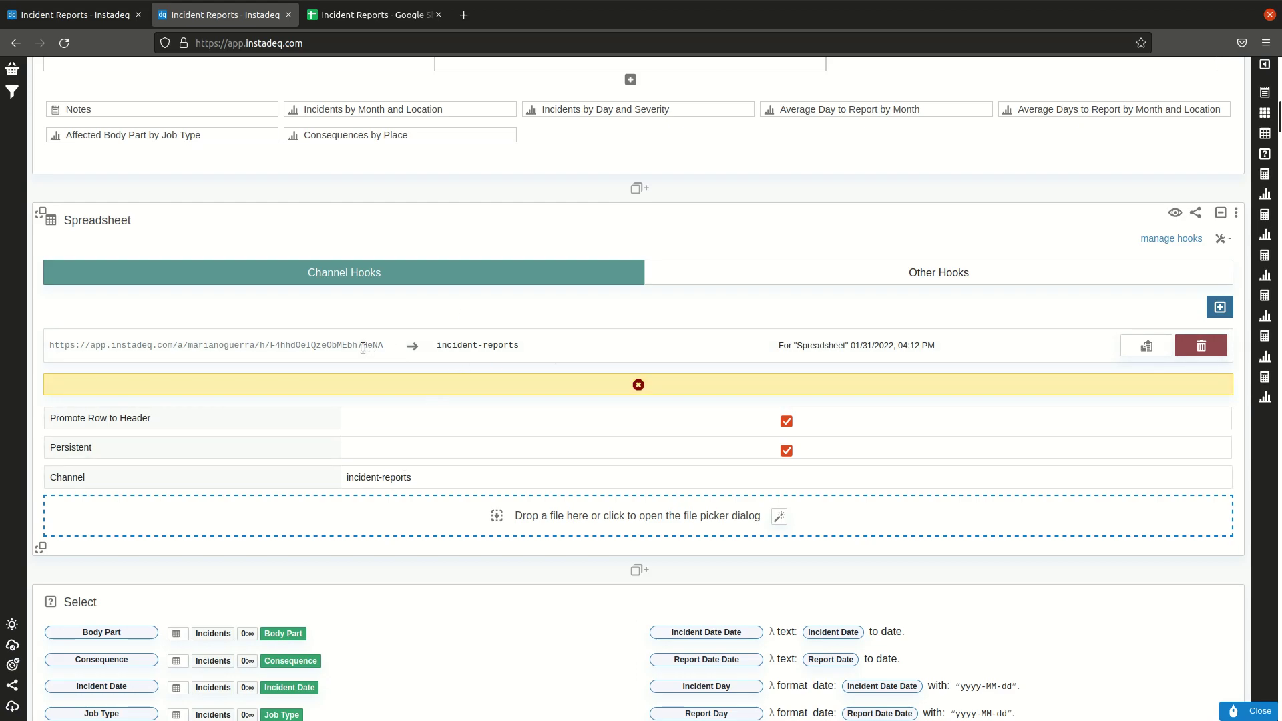
pyautogui.tripleClick(188, 347)
pyautogui.hotkey('ctrl', 'c')
pyautogui.click(327, 346)
pyautogui.click(450, 380)
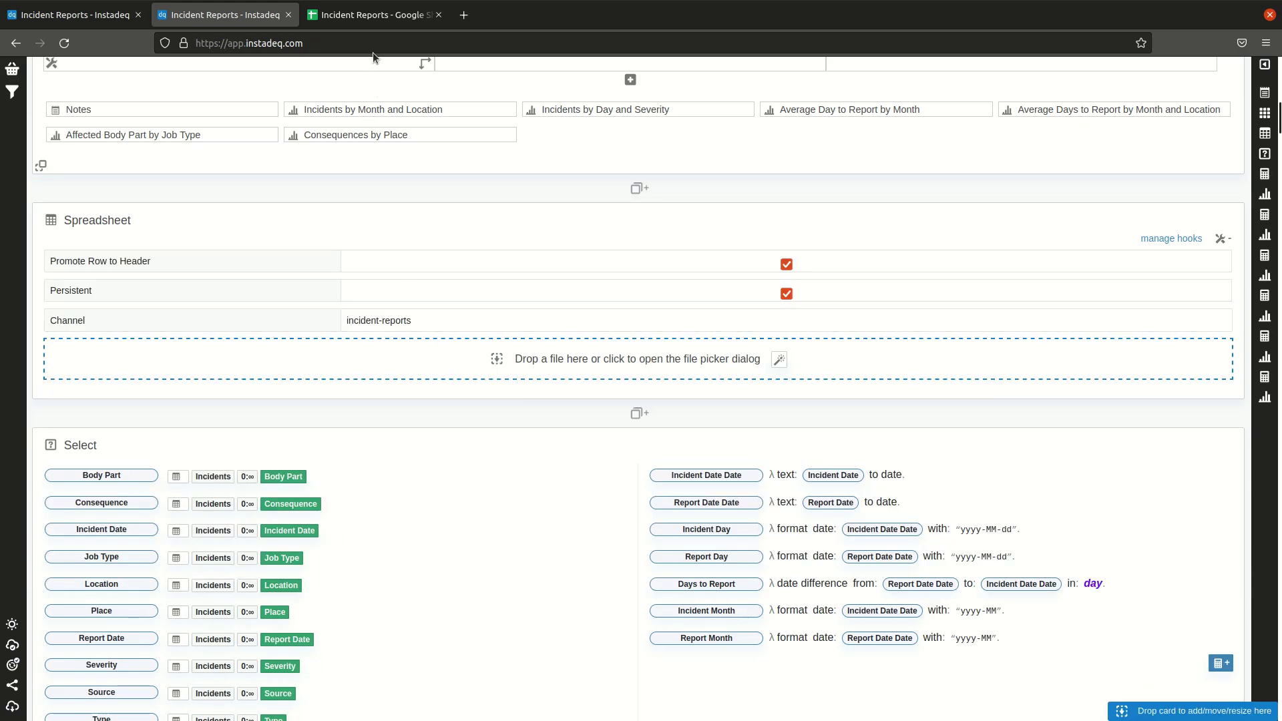
# Step: Paste the copied hook URL into the Sheets add-on's Hook URL field and save it
pyautogui.click(370, 15)
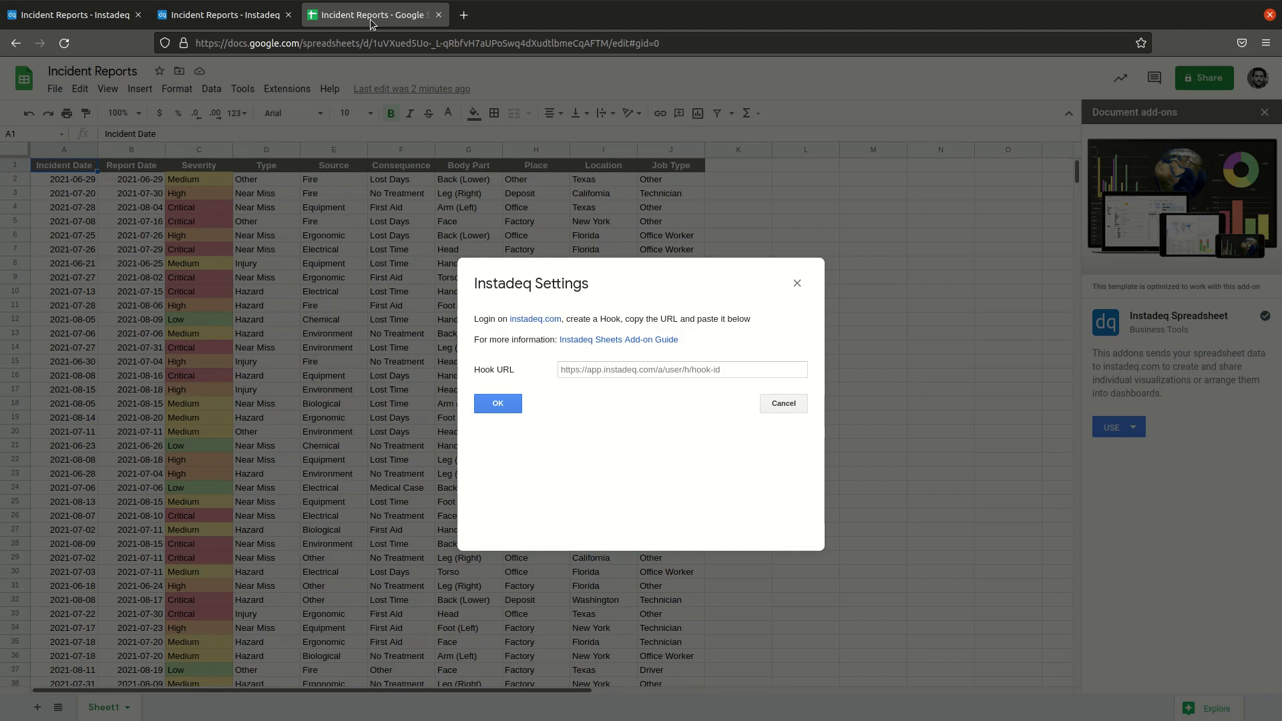
pyautogui.click(641, 374)
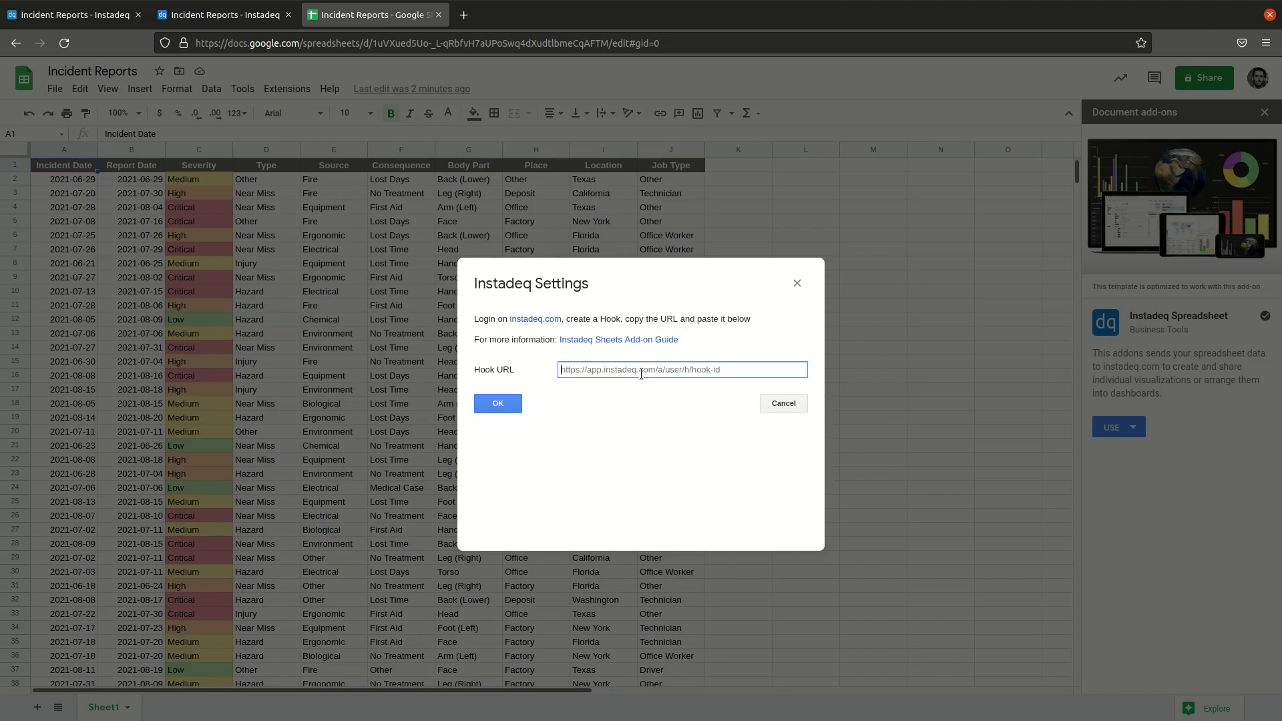
pyautogui.hotkey('ctrl', 'v')
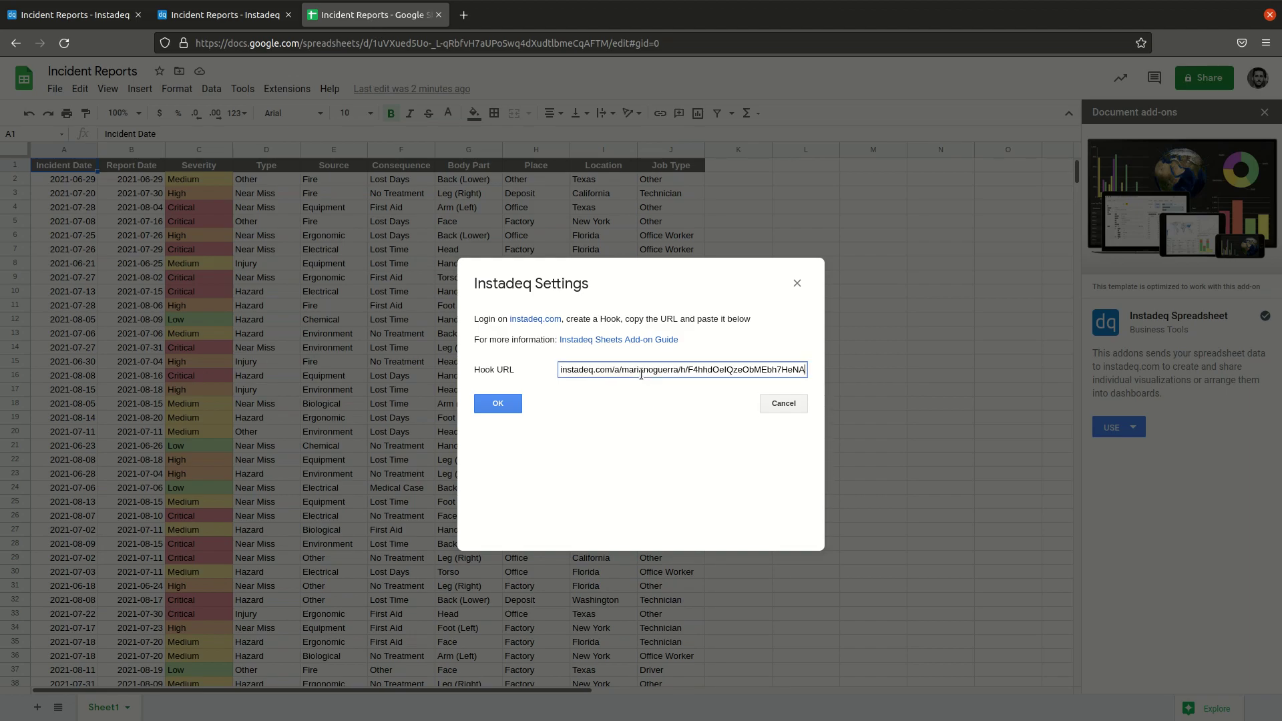
pyautogui.click(503, 406)
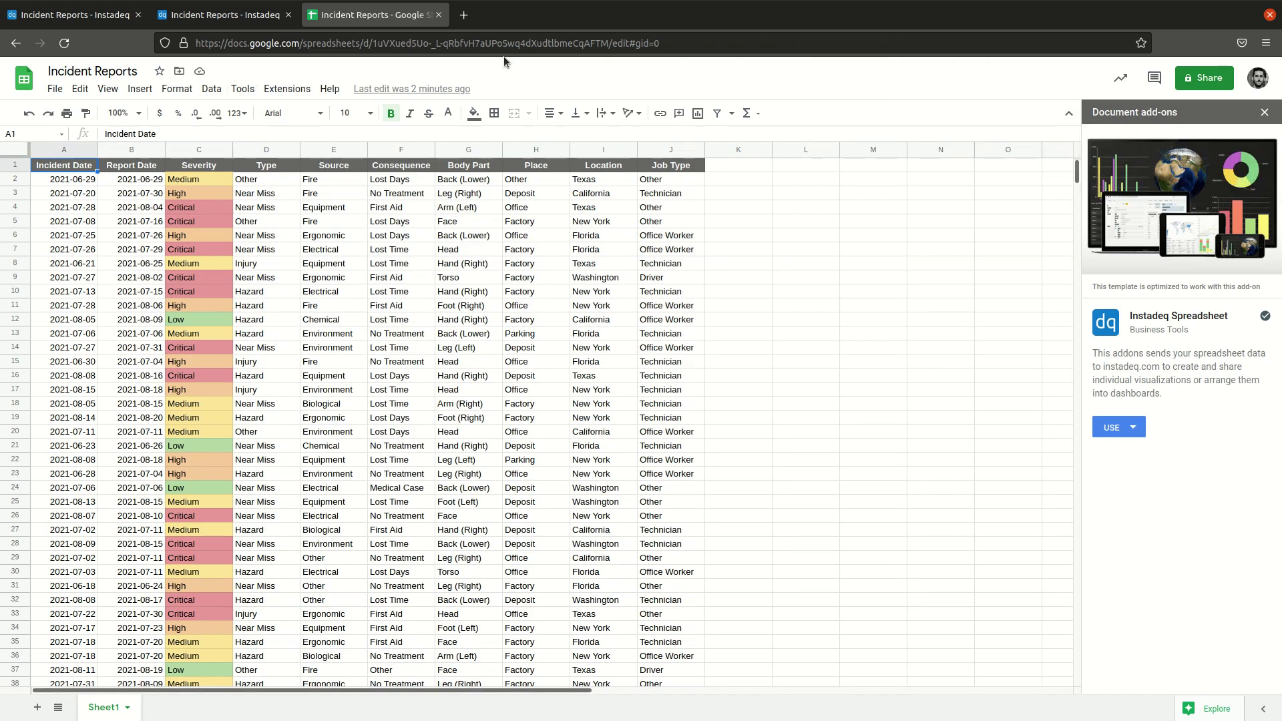
# Step: Arrange the spreadsheet on the right half of the screen and Instadeq on the left
pyautogui.moveTo(387, 16); pyautogui.dragTo(701, 127)
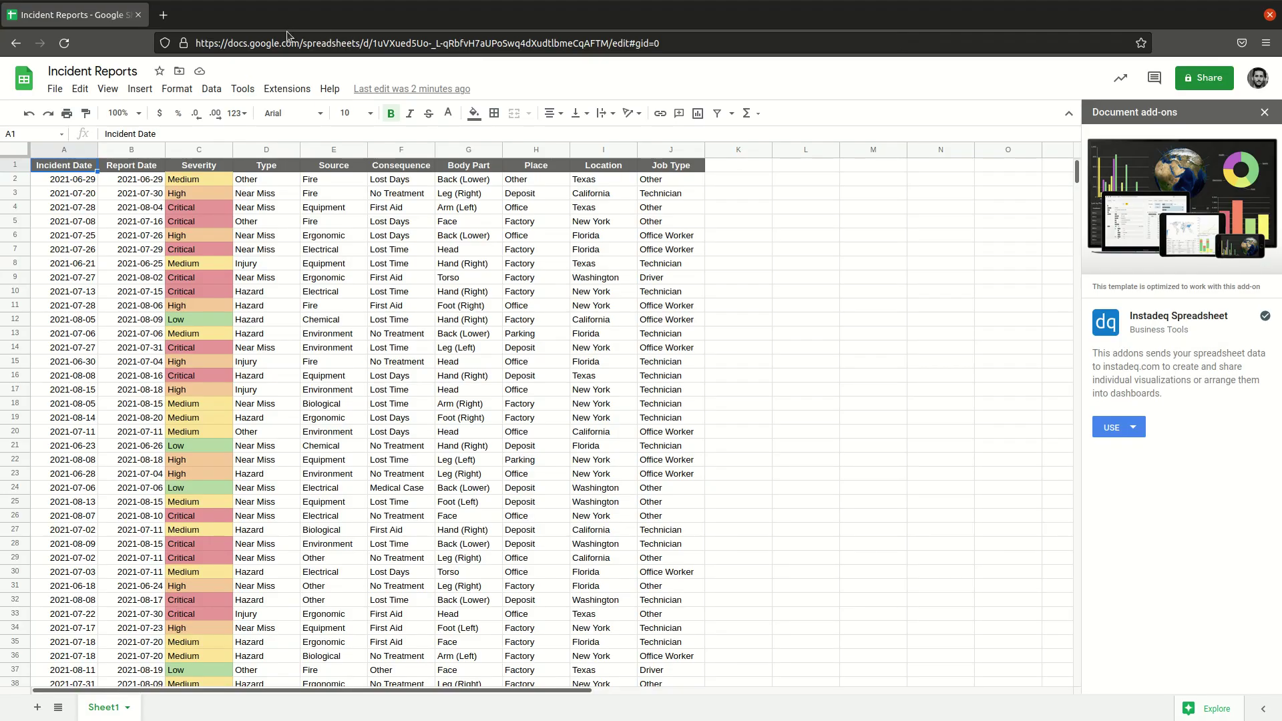
pyautogui.press('super+Right')
pyautogui.moveTo(334, 14); pyautogui.dragTo(2, 89)
pyautogui.scroll(8, 411, 294)
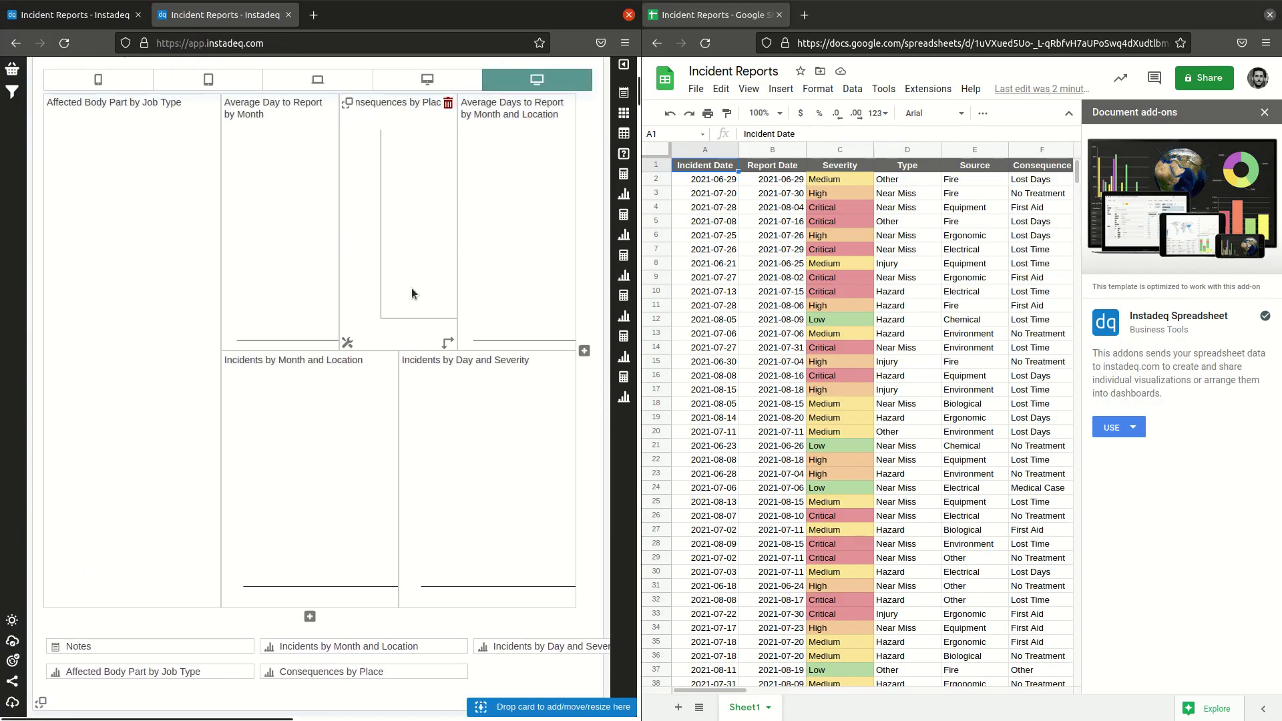
pyautogui.scroll(3, 412, 293)
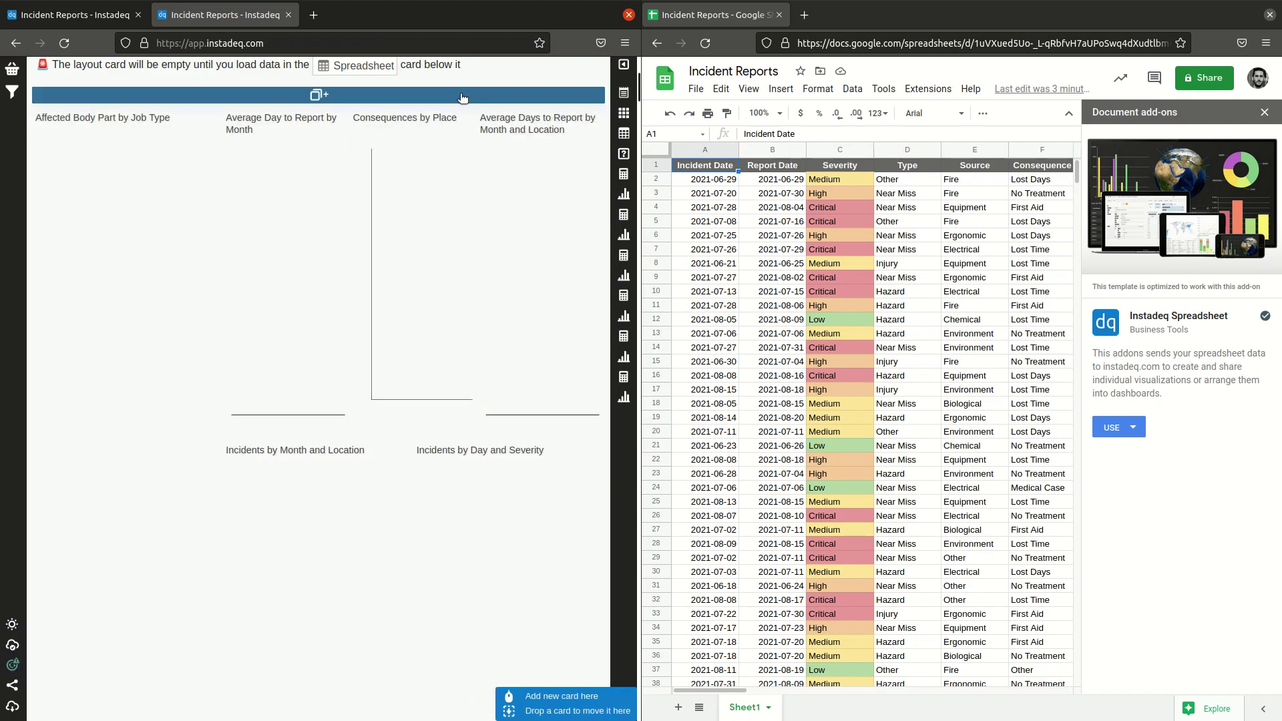
pyautogui.scroll(-2, 463, 97)
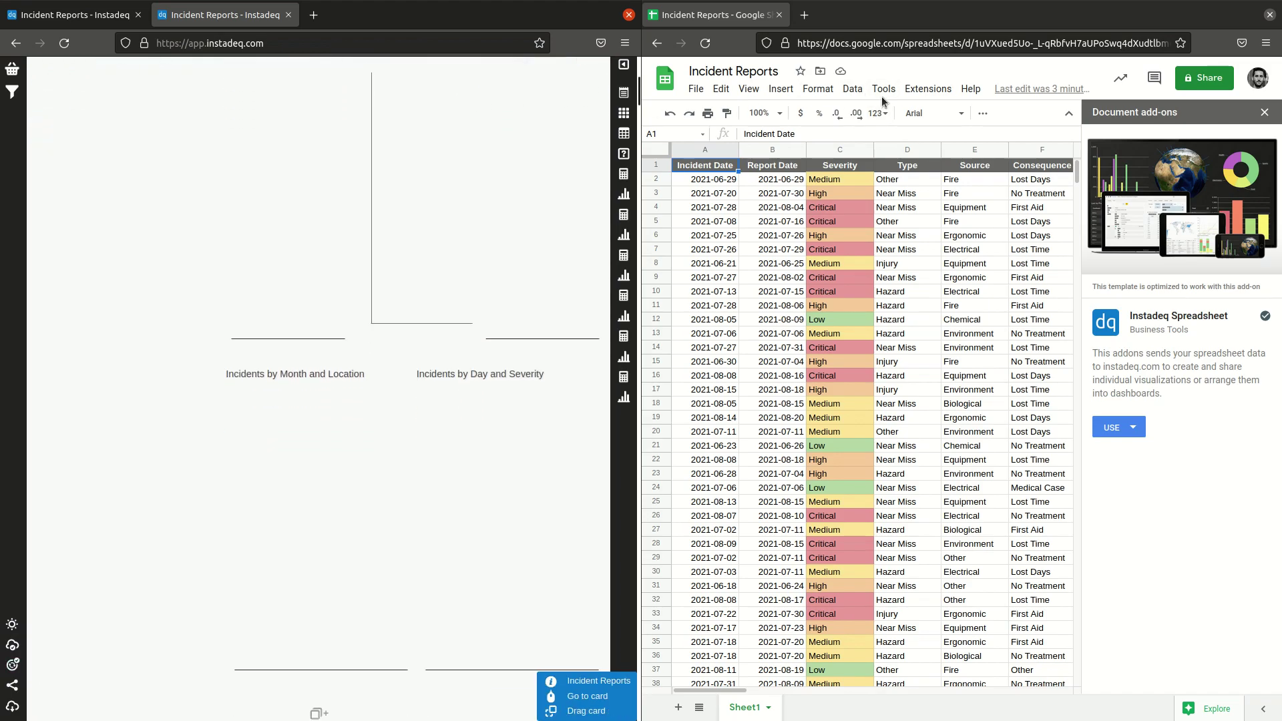
# Step: Close the add-ons panel and send the sheet data via Extensions > Instadeq Spreadsheet > Send
pyautogui.click(915, 89)
pyautogui.click(1265, 113)
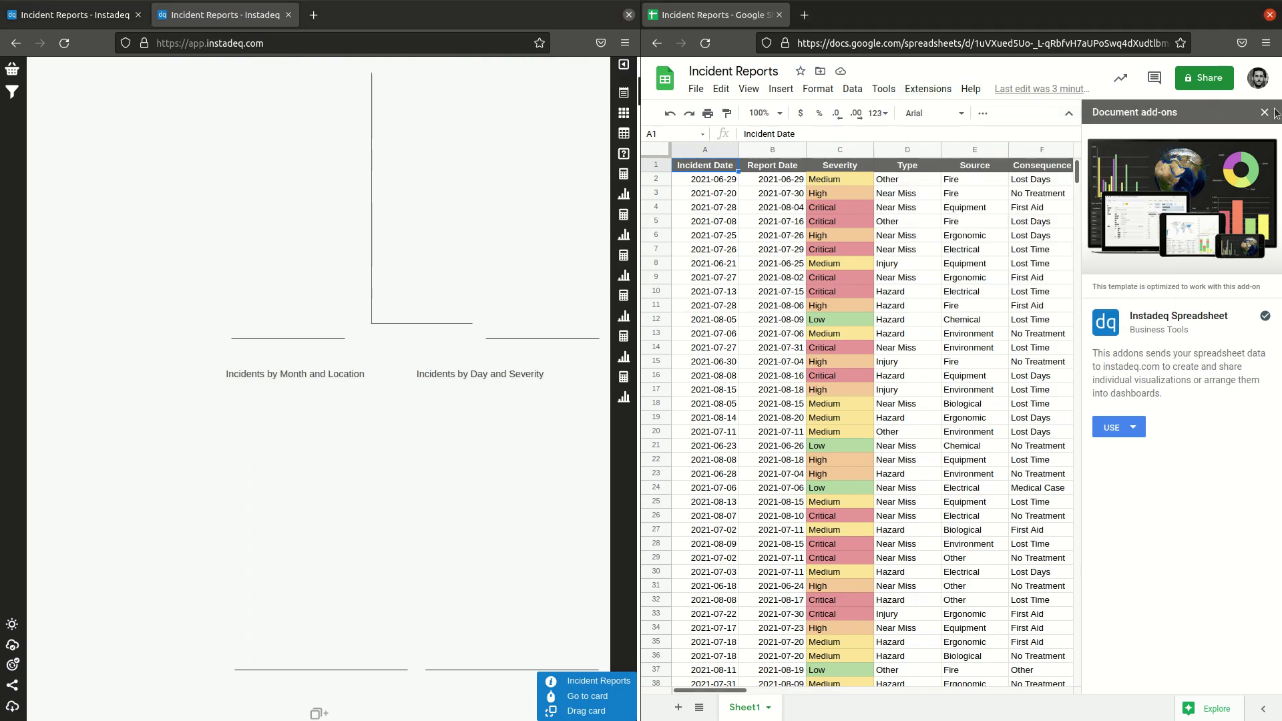
pyautogui.click(928, 89)
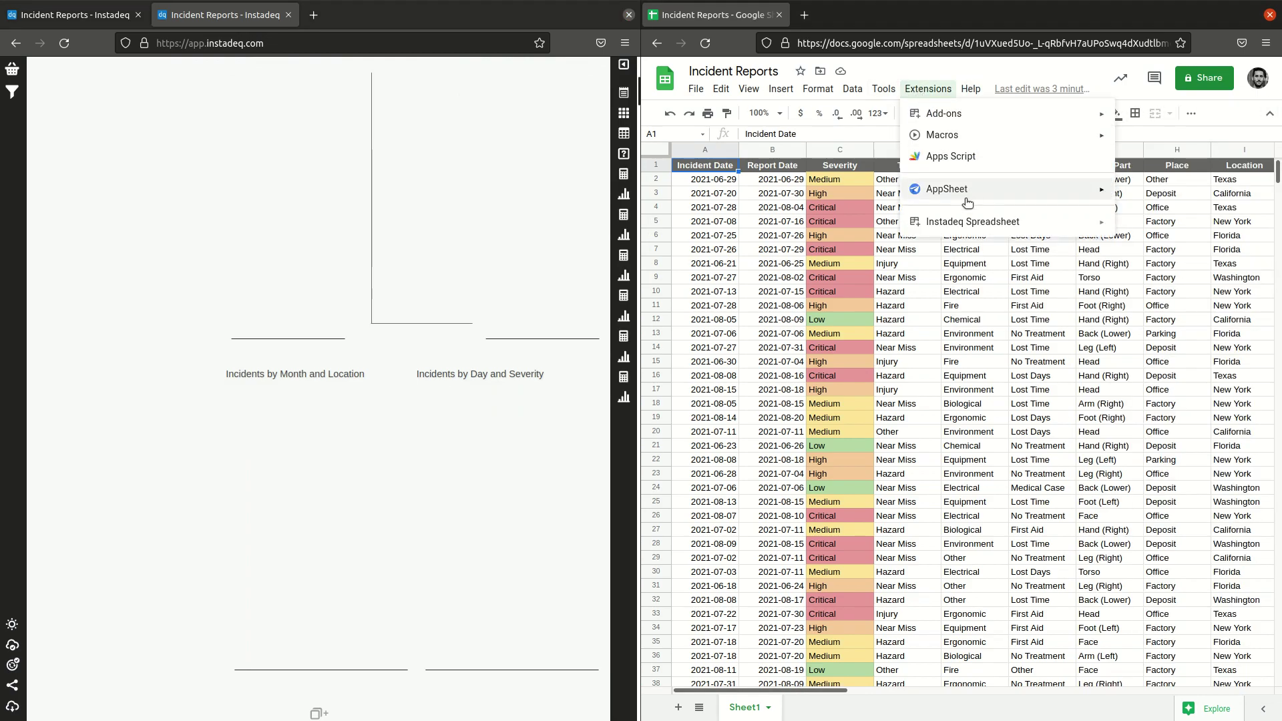
pyautogui.moveTo(969, 218)
pyautogui.click(857, 226)
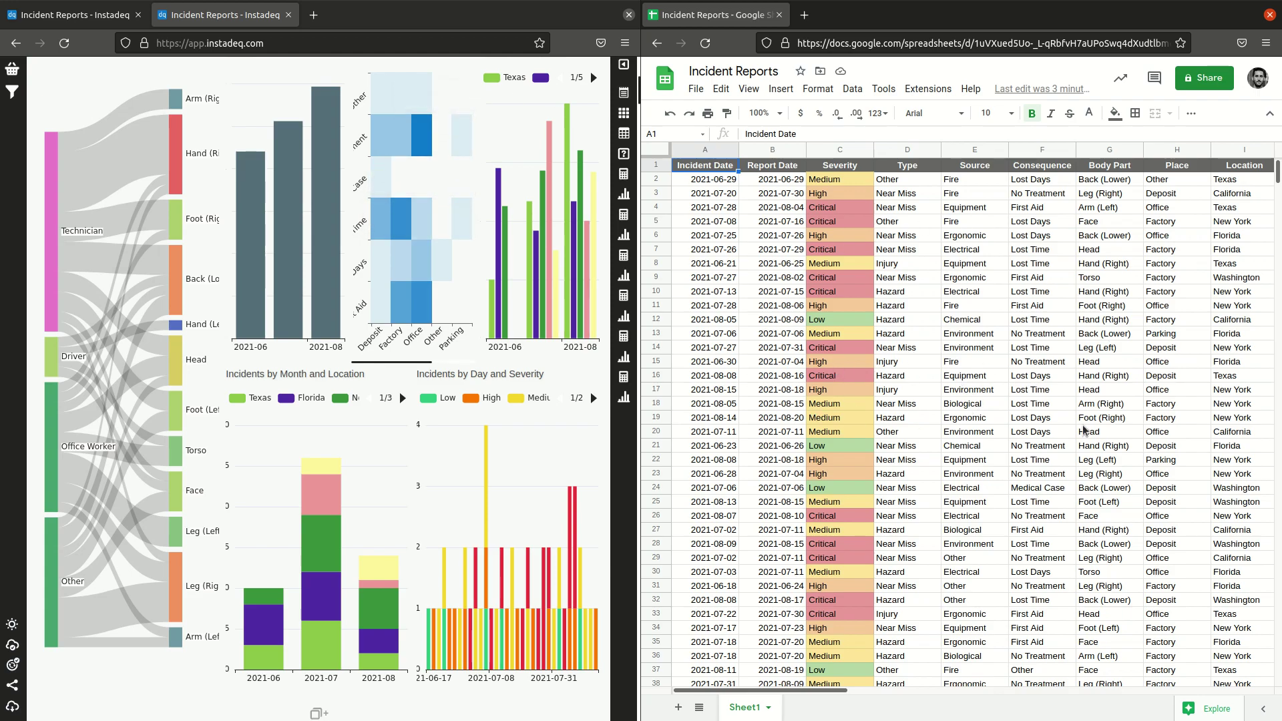
pyautogui.click(928, 90)
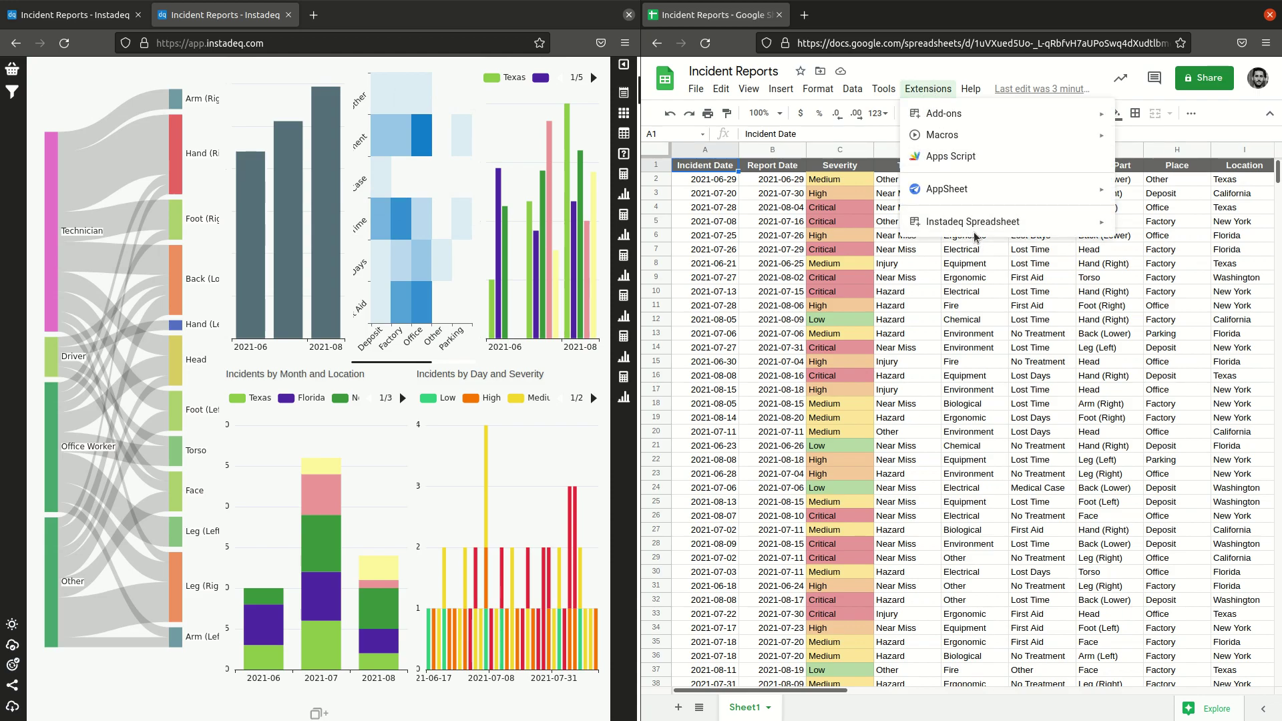
pyautogui.moveTo(976, 232)
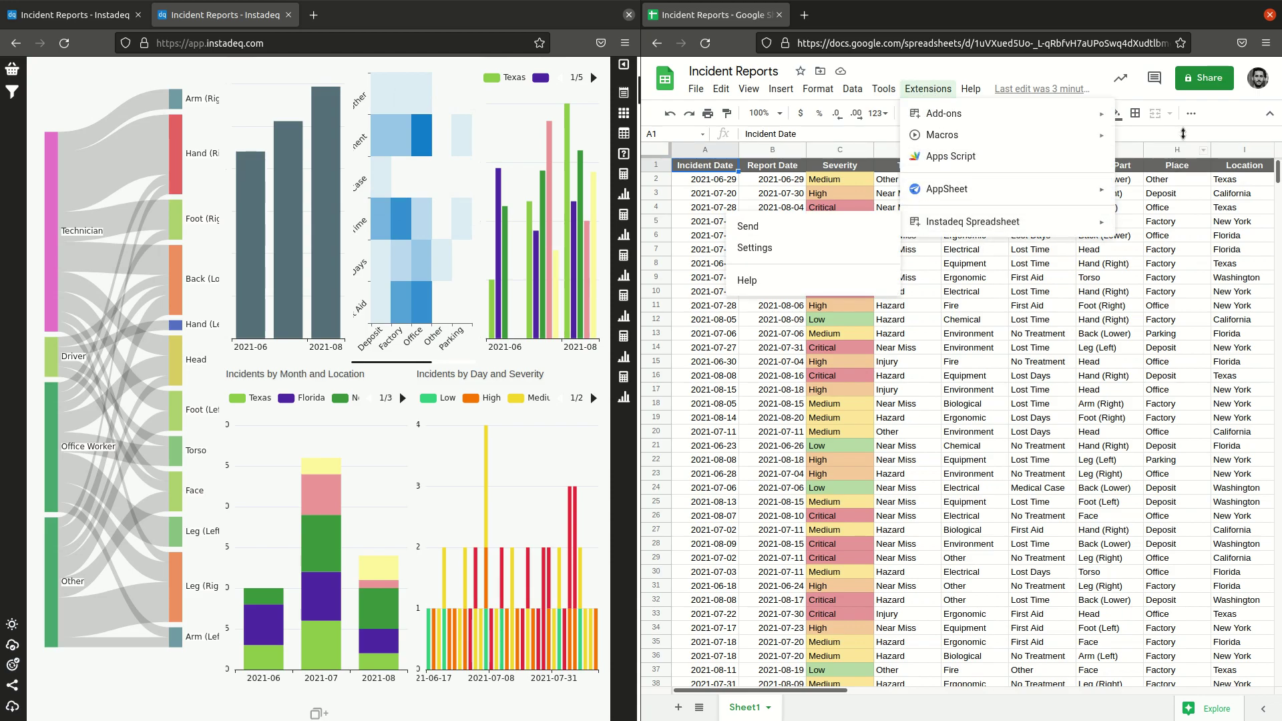
pyautogui.click(1220, 107)
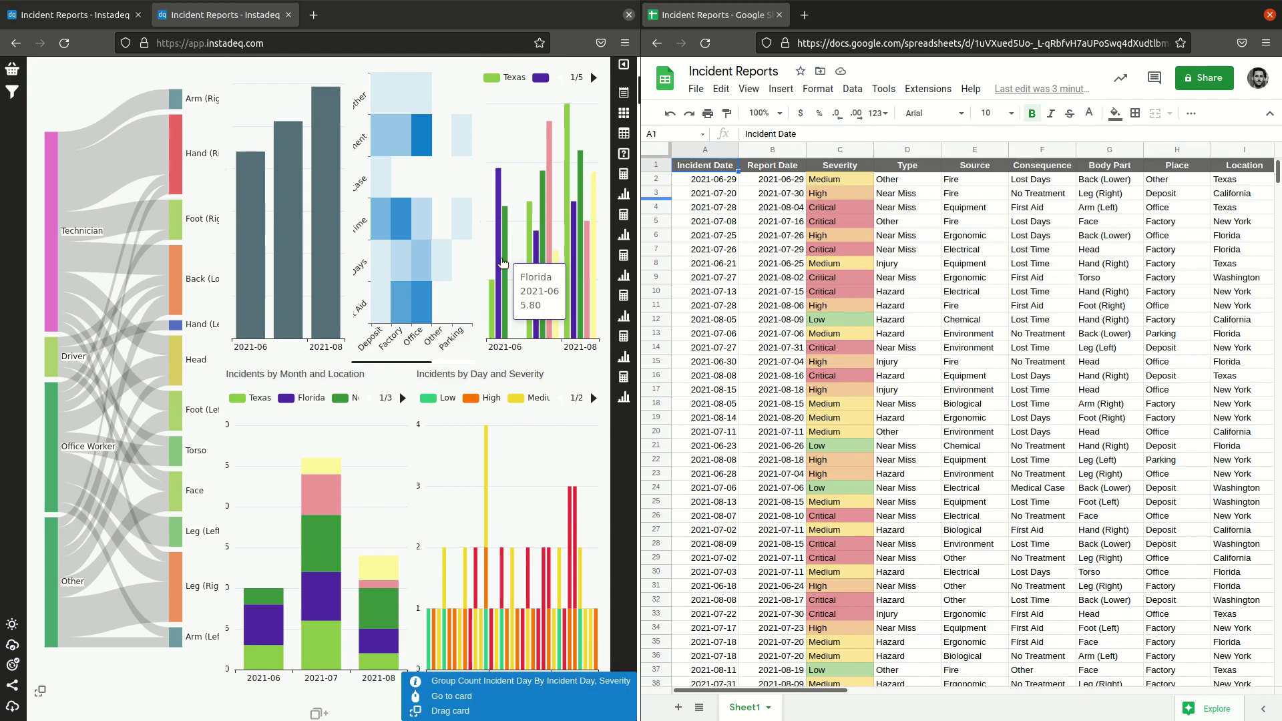
pyautogui.scroll(-8, 408, 286)
pyautogui.scroll(-1, 407, 286)
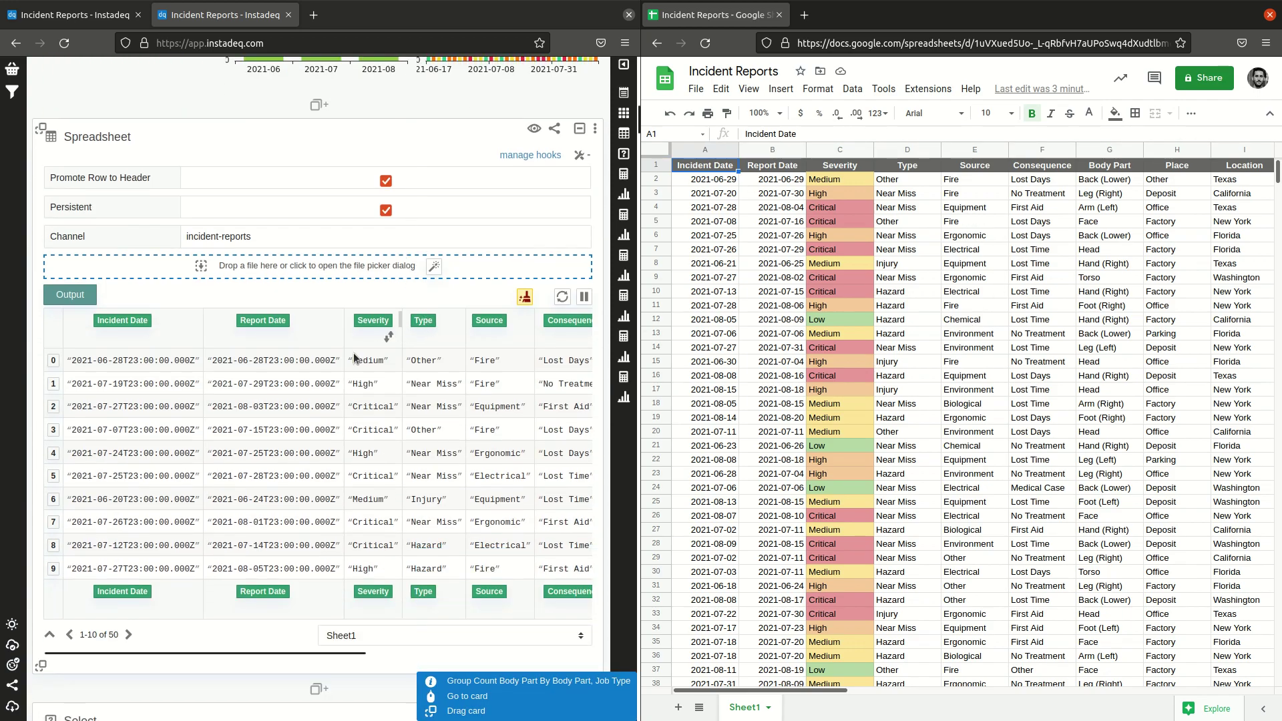
pyautogui.click(271, 244)
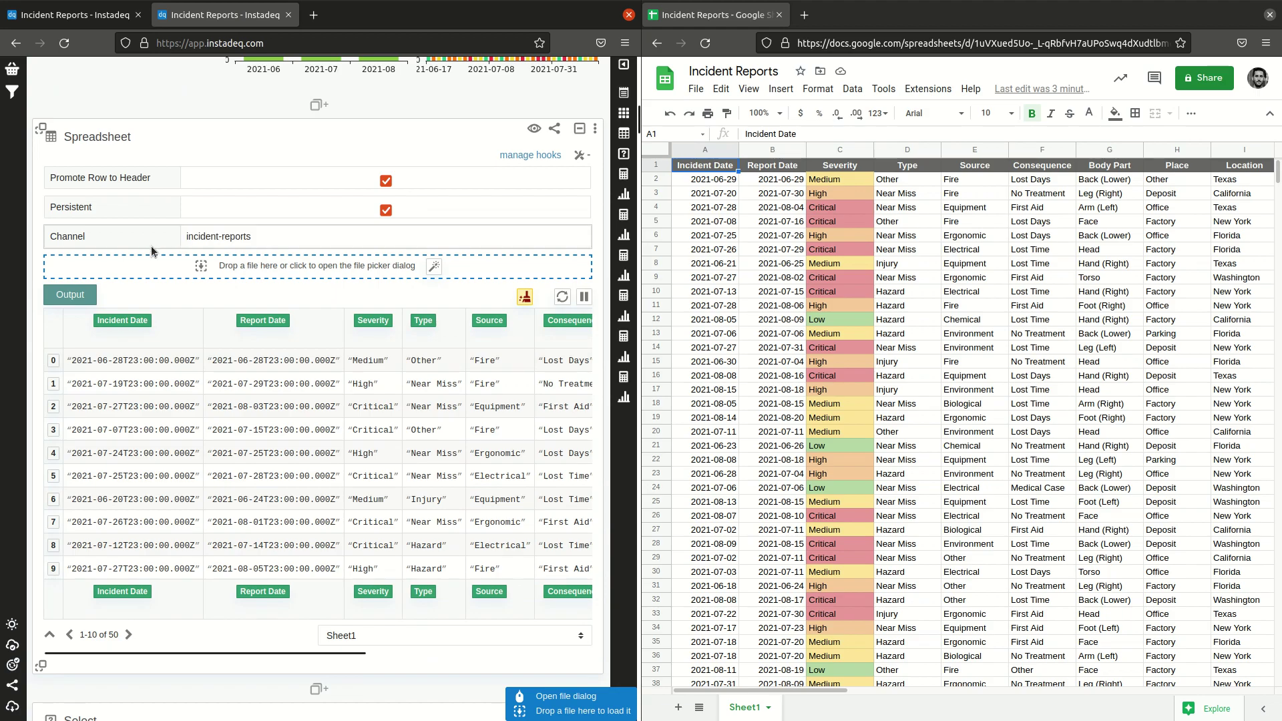
pyautogui.scroll(3, 242, 282)
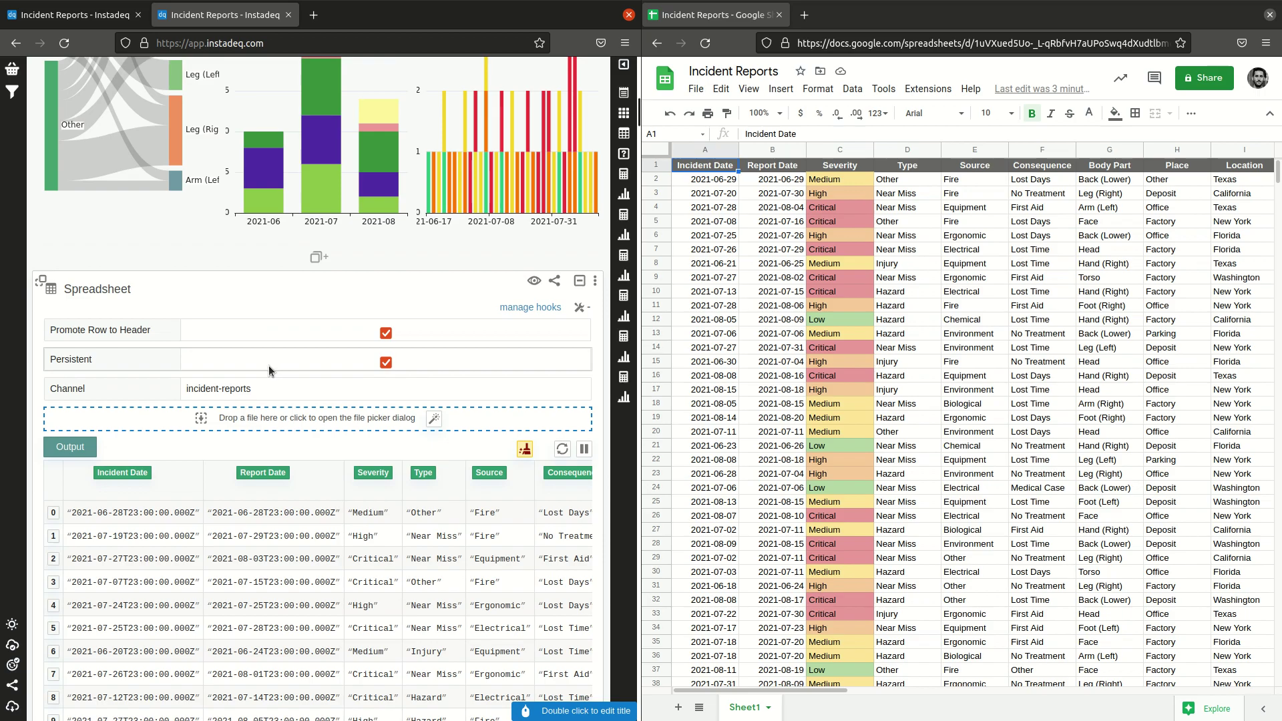
pyautogui.scroll(1, 239, 418)
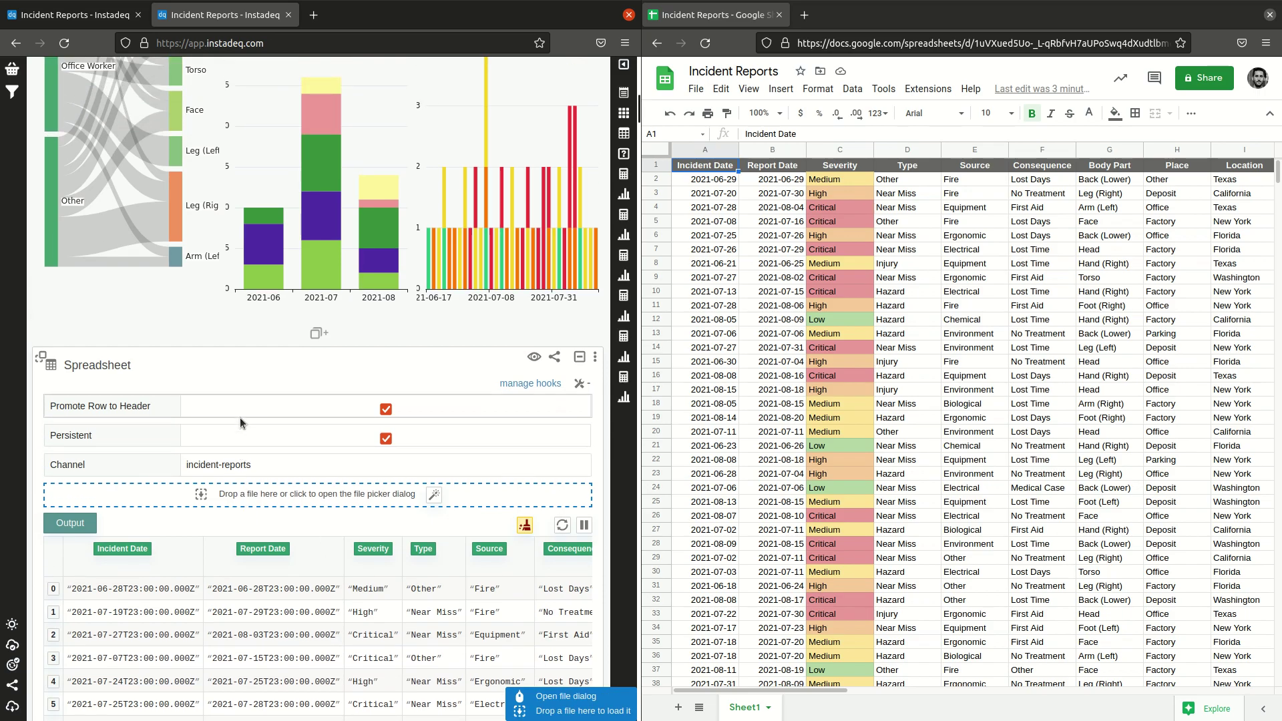
pyautogui.scroll(5, 239, 418)
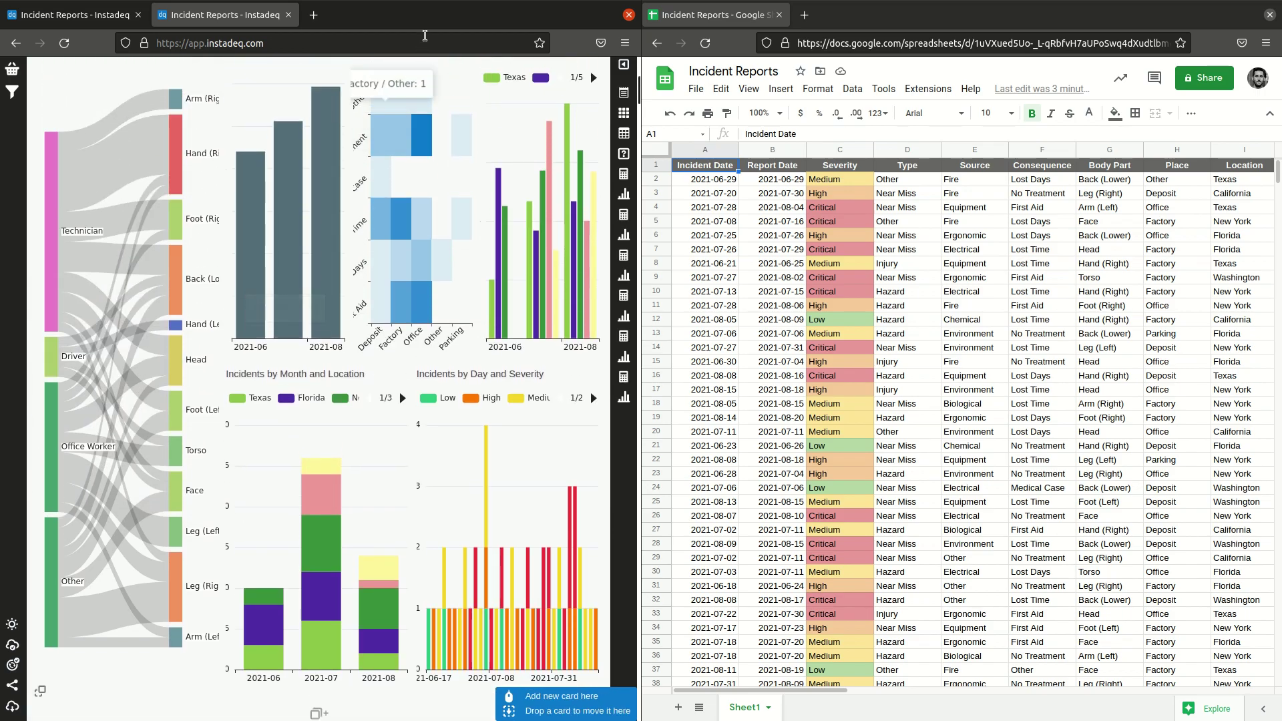
# Step: Maximise Instadeq and share the Incident Reports dashboard with Public access as incident-reports
pyautogui.doubleClick(438, 23)
pyautogui.scroll(5, 850, 207)
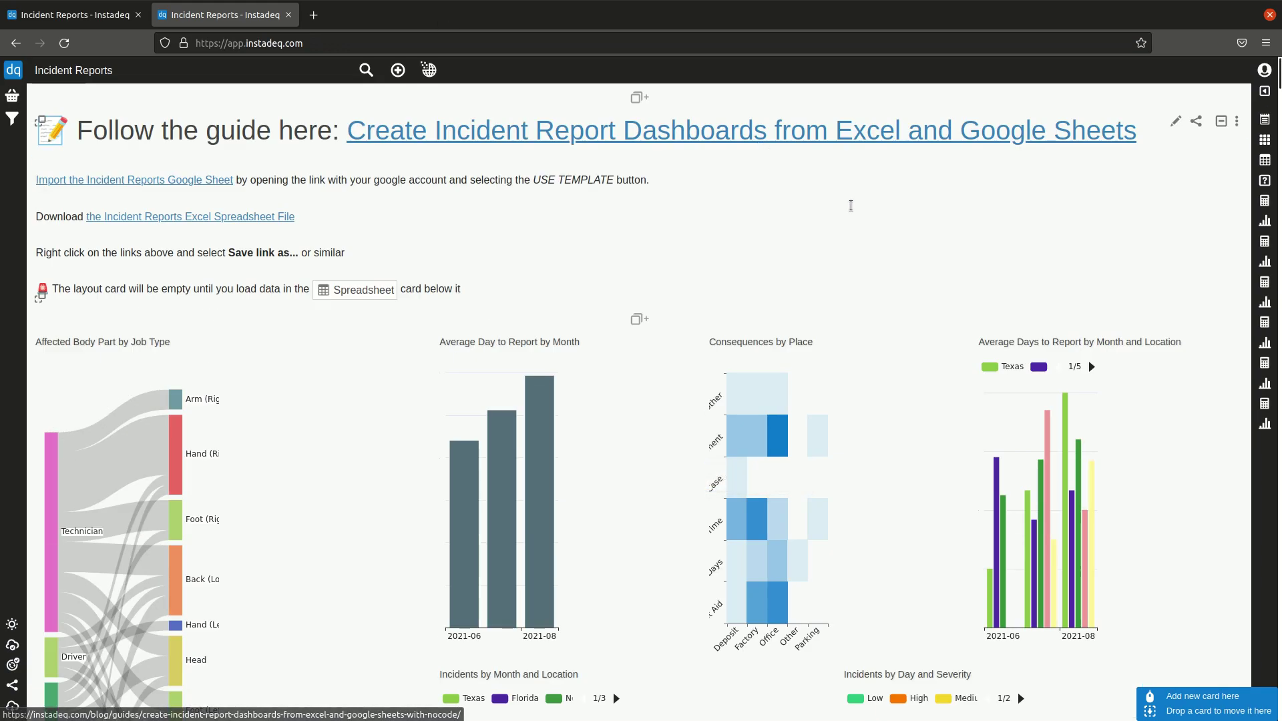
pyautogui.scroll(-1, 854, 202)
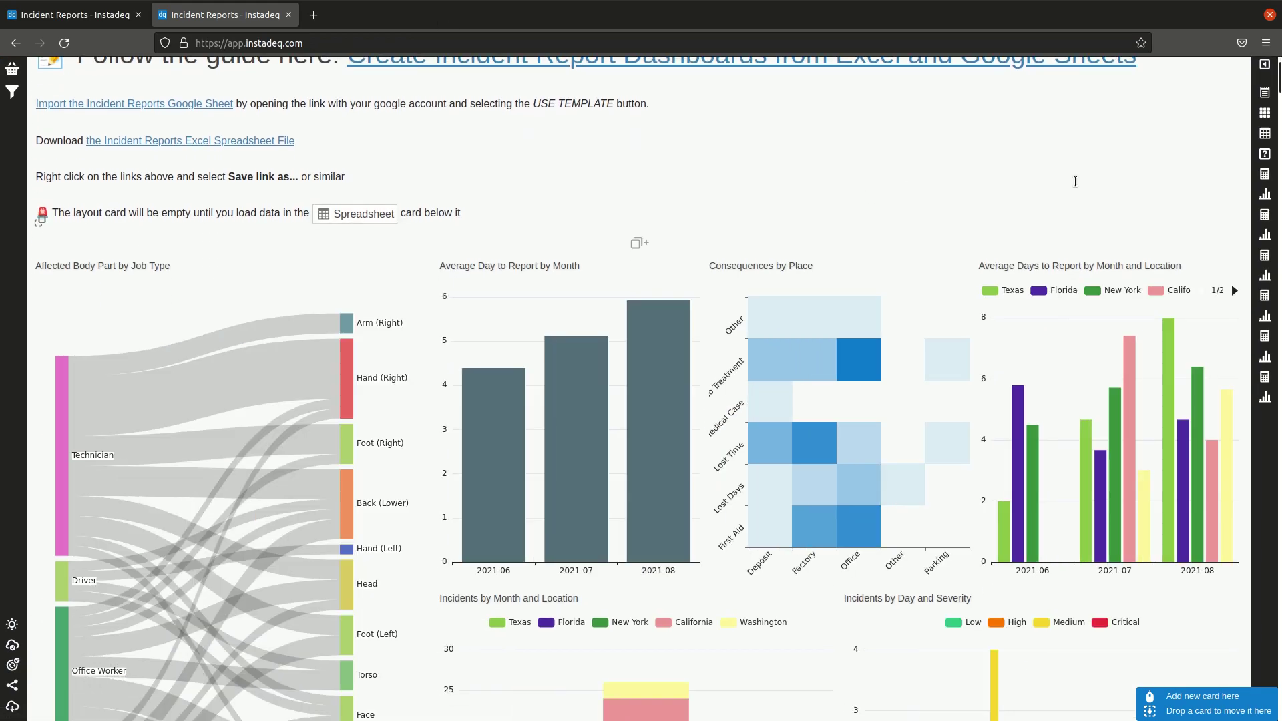
pyautogui.scroll(-1, 1136, 159)
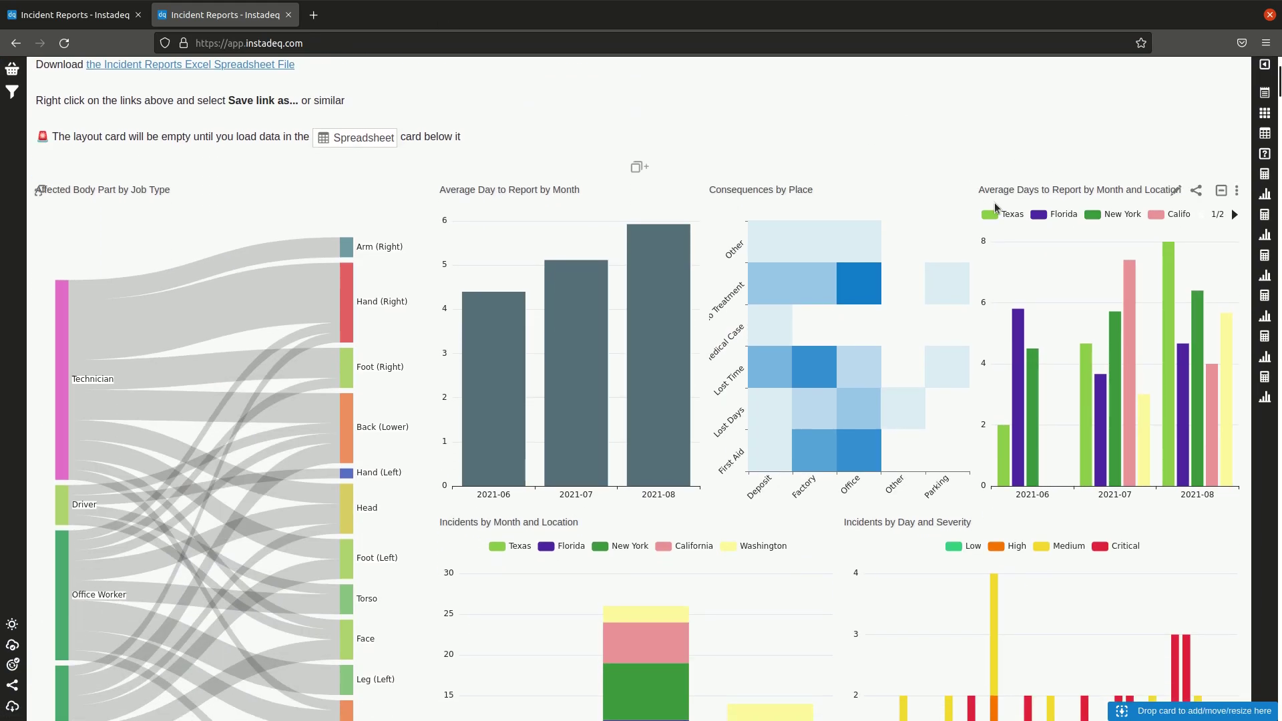
pyautogui.click(1197, 193)
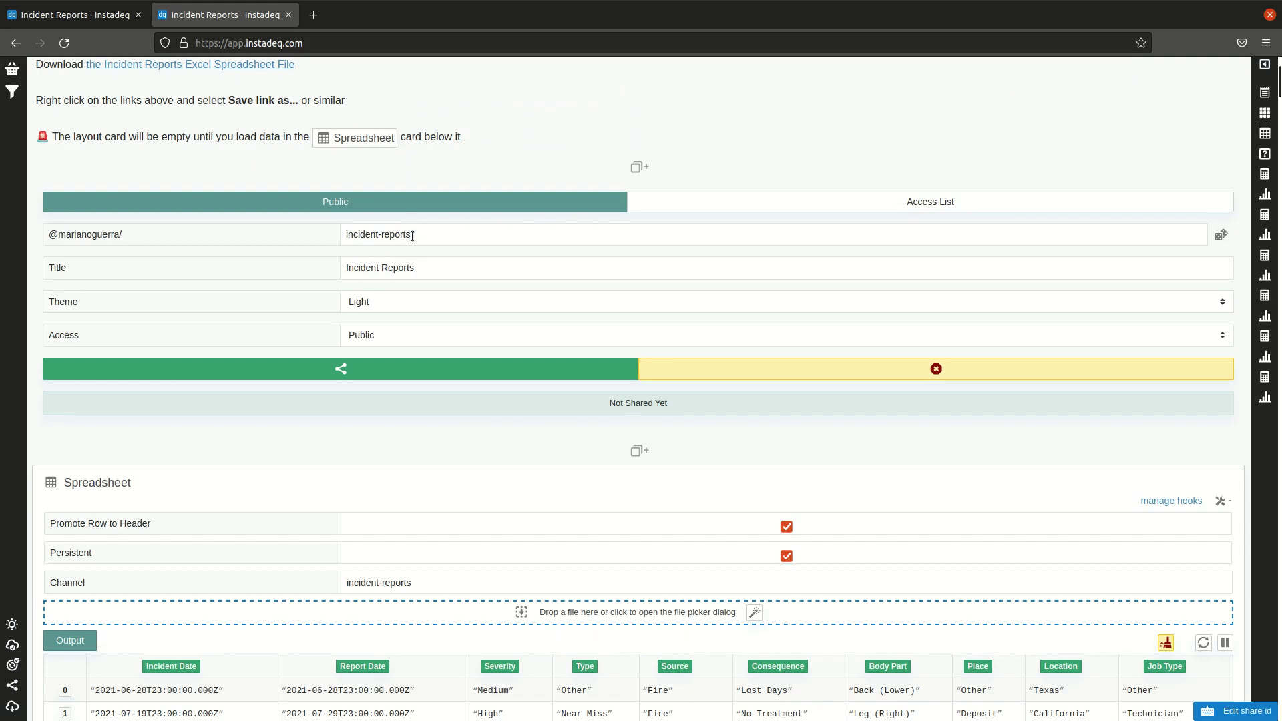
pyautogui.click(402, 331)
pyautogui.click(402, 332)
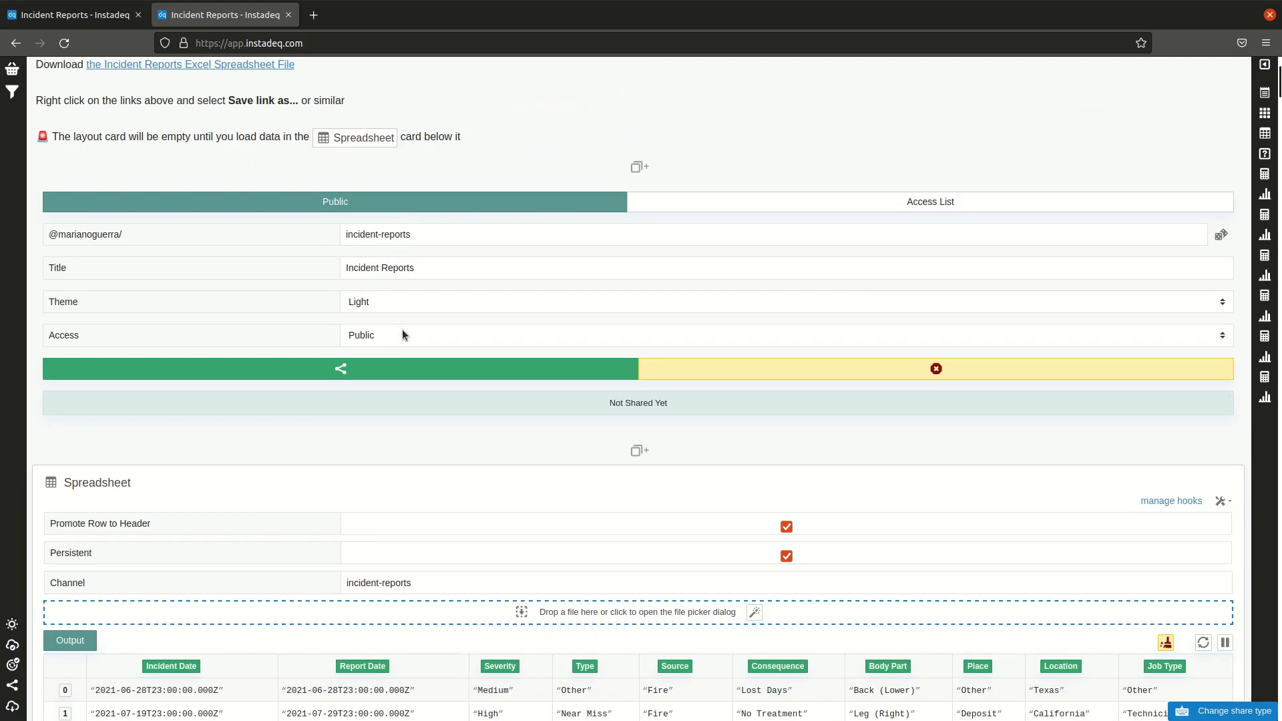
pyautogui.click(384, 371)
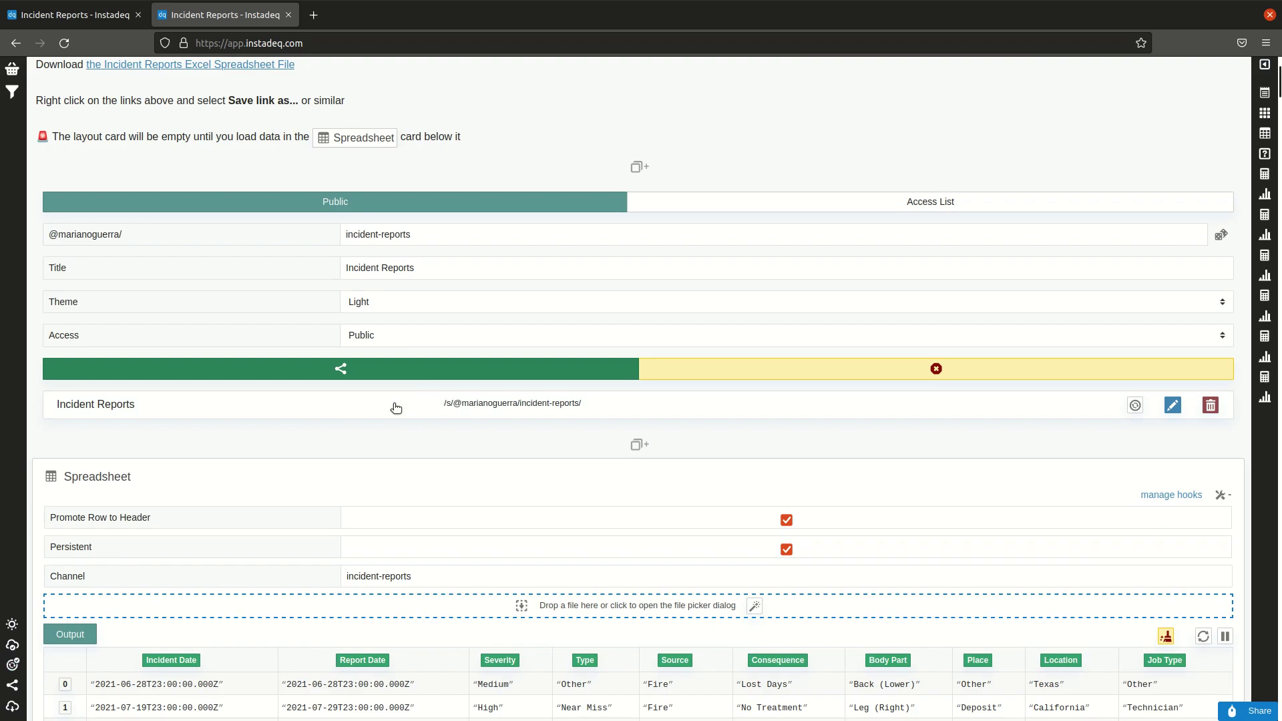
# Step: Open the incident-reports /s/ shared dashboard page in a new tab
pyautogui.click(396, 406)
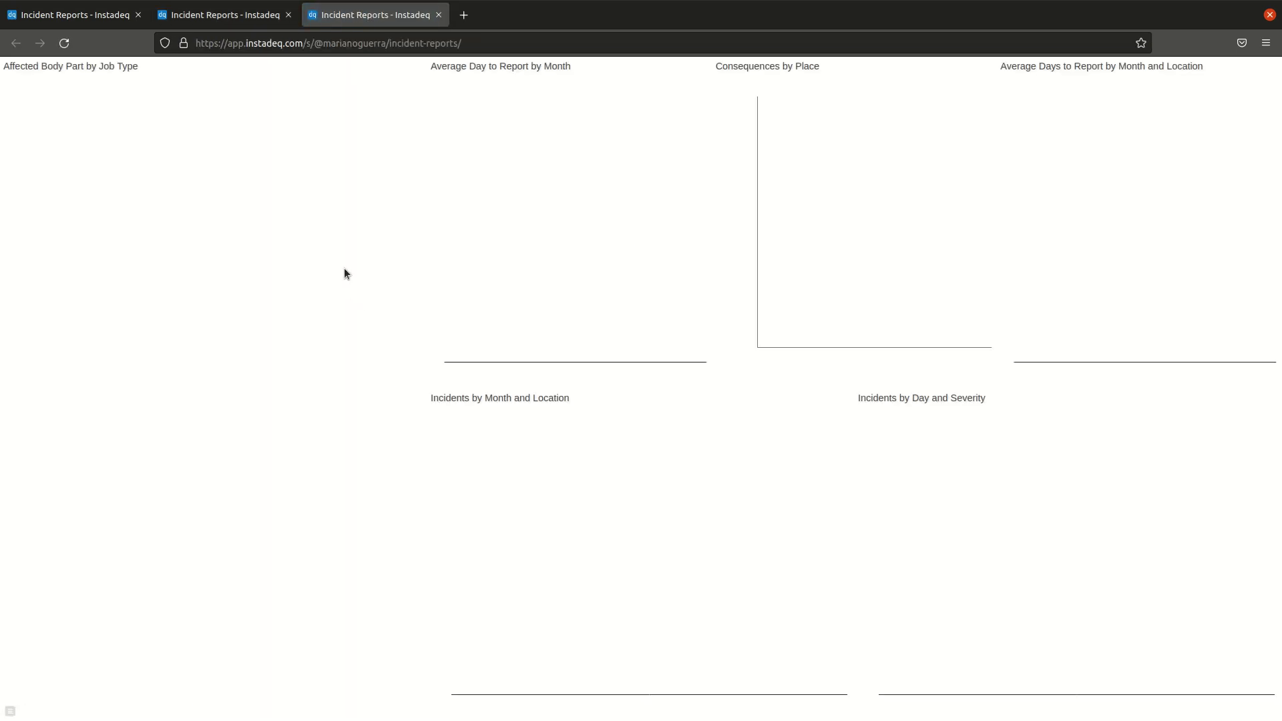